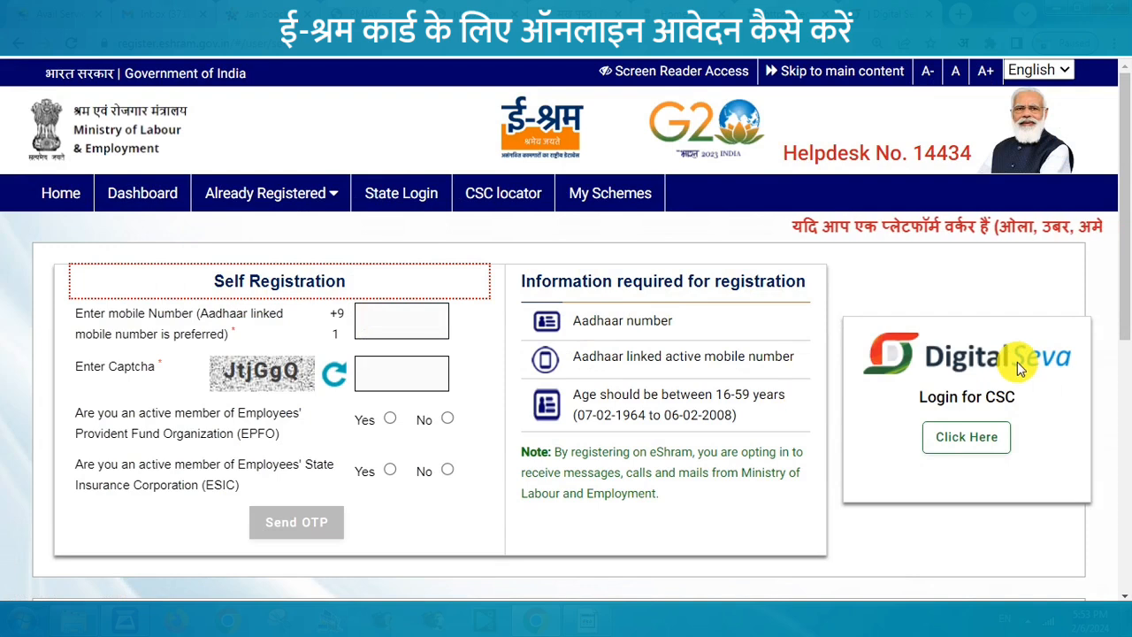
Step: Log in as a CSC operator, view completed registrations, and return to the dashboard
left_click(962, 440)
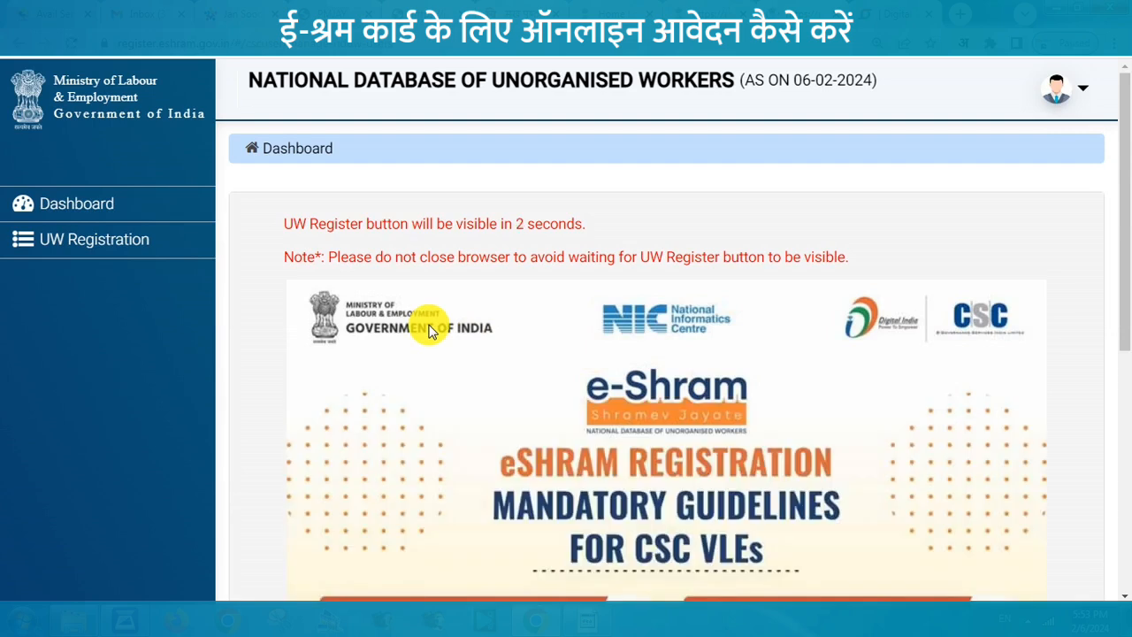
left_click(100, 245)
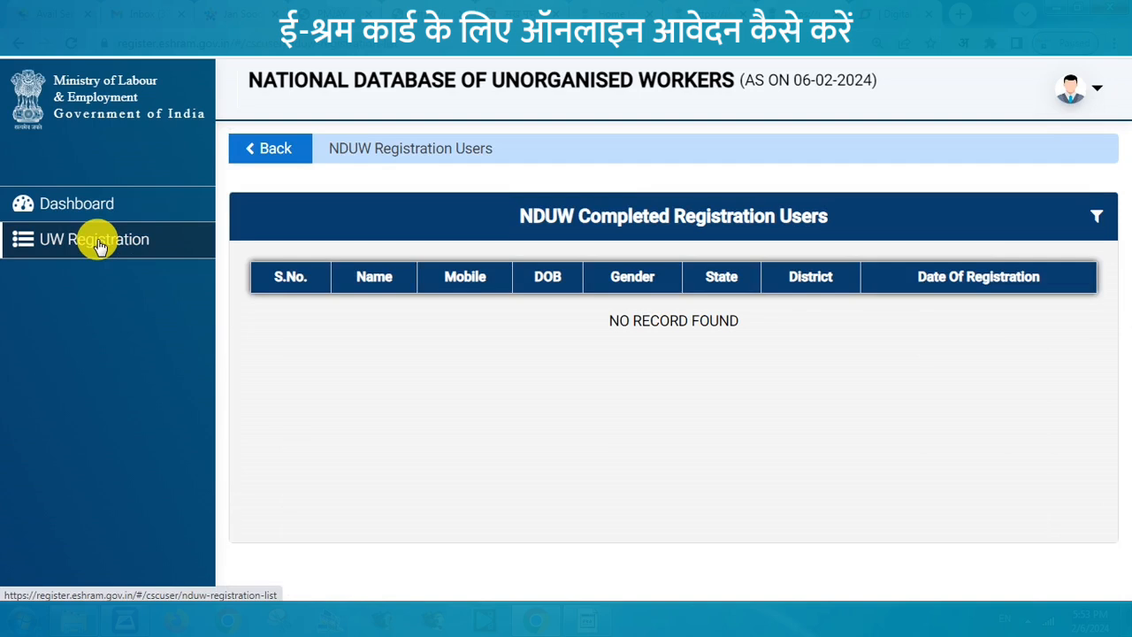
left_click(91, 213)
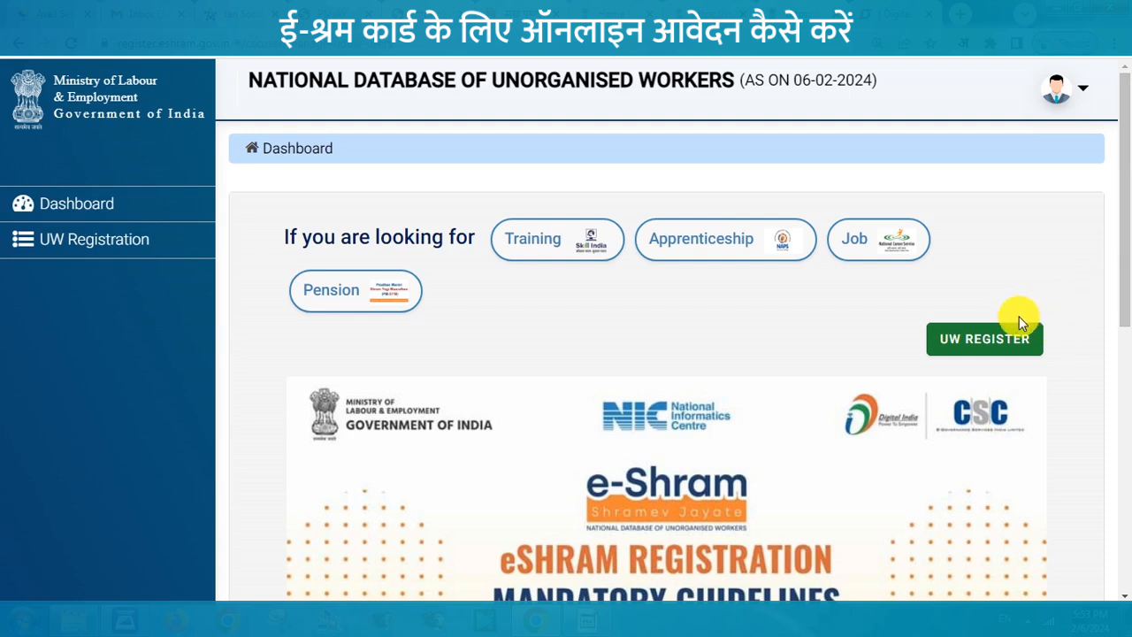
Step: Start a new worker registration and enter the mobile number and captcha
left_click(982, 341)
left_click(608, 227)
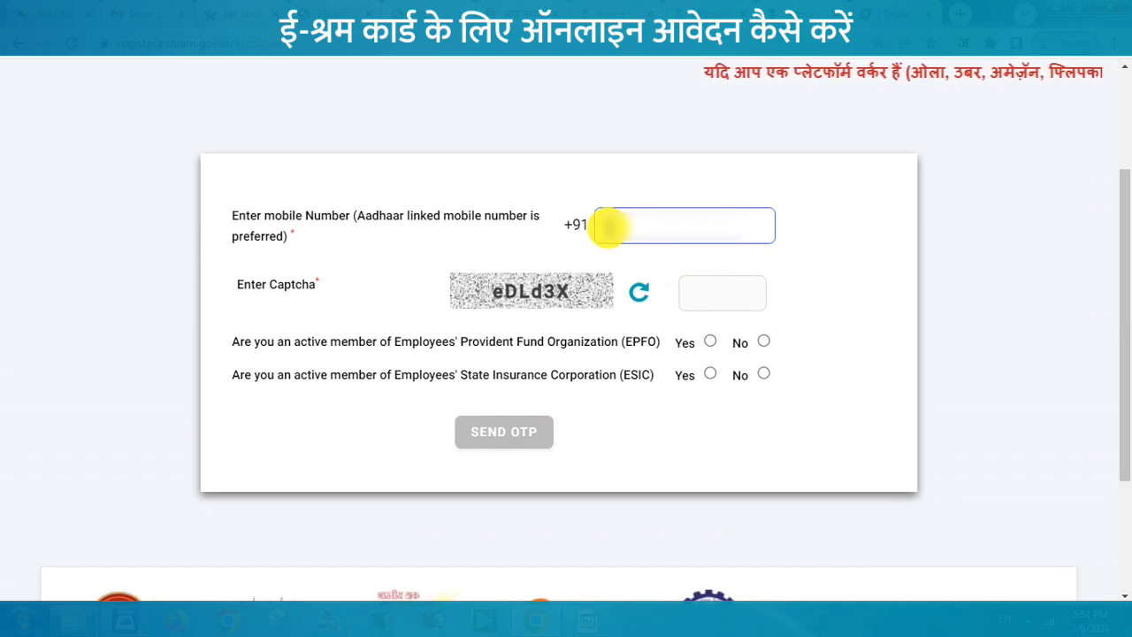
left_click(721, 291)
type("ed")
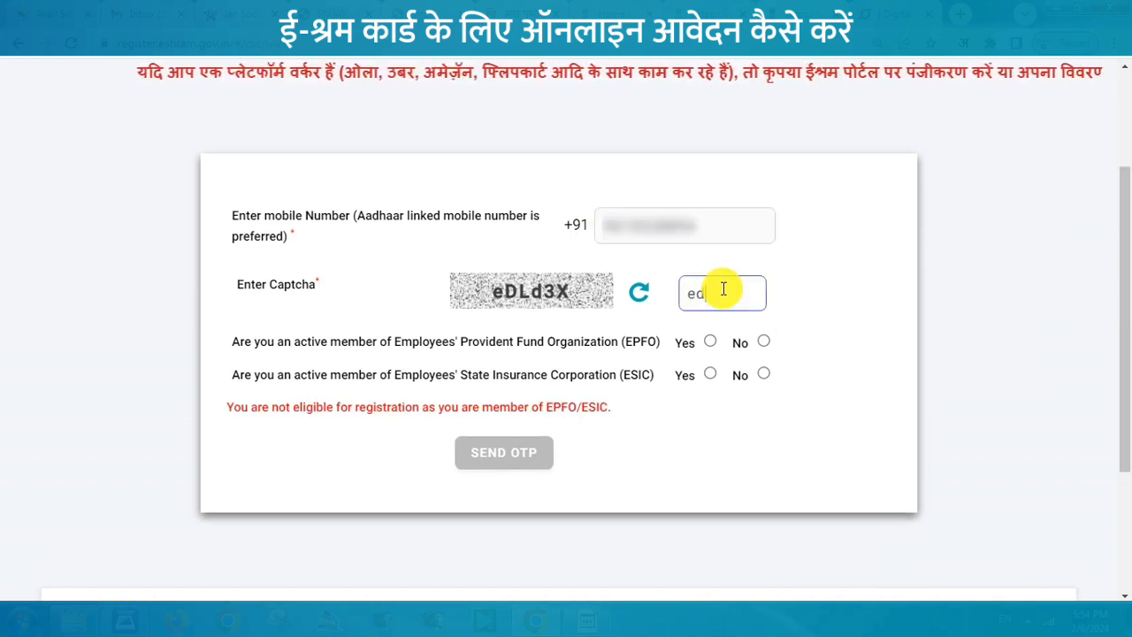
key("BackSpace")
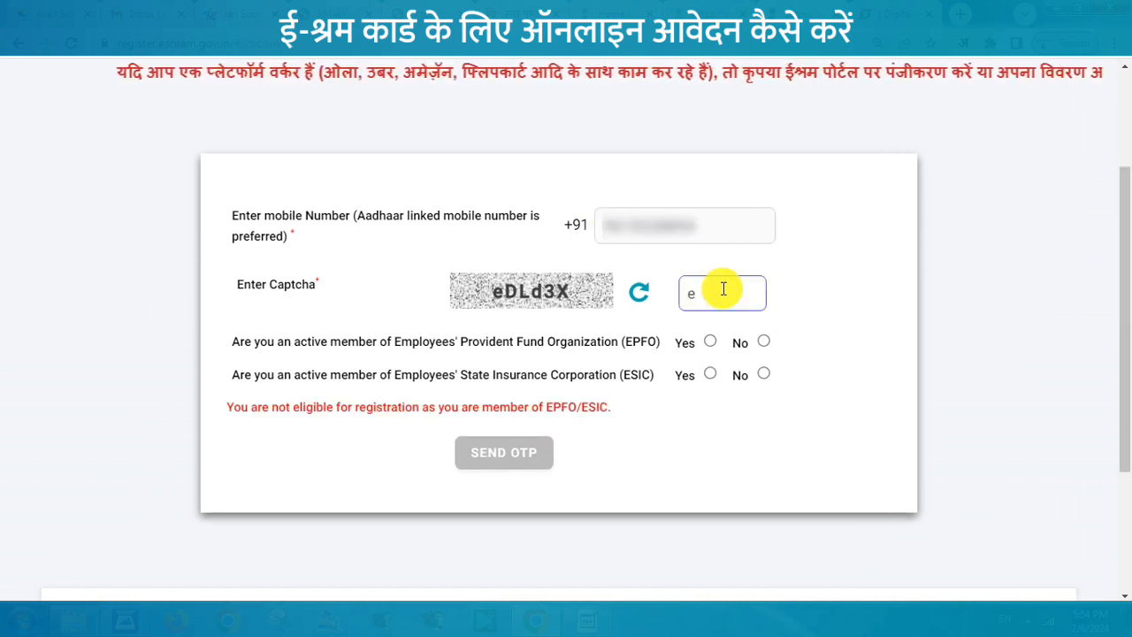
type("DLd3X")
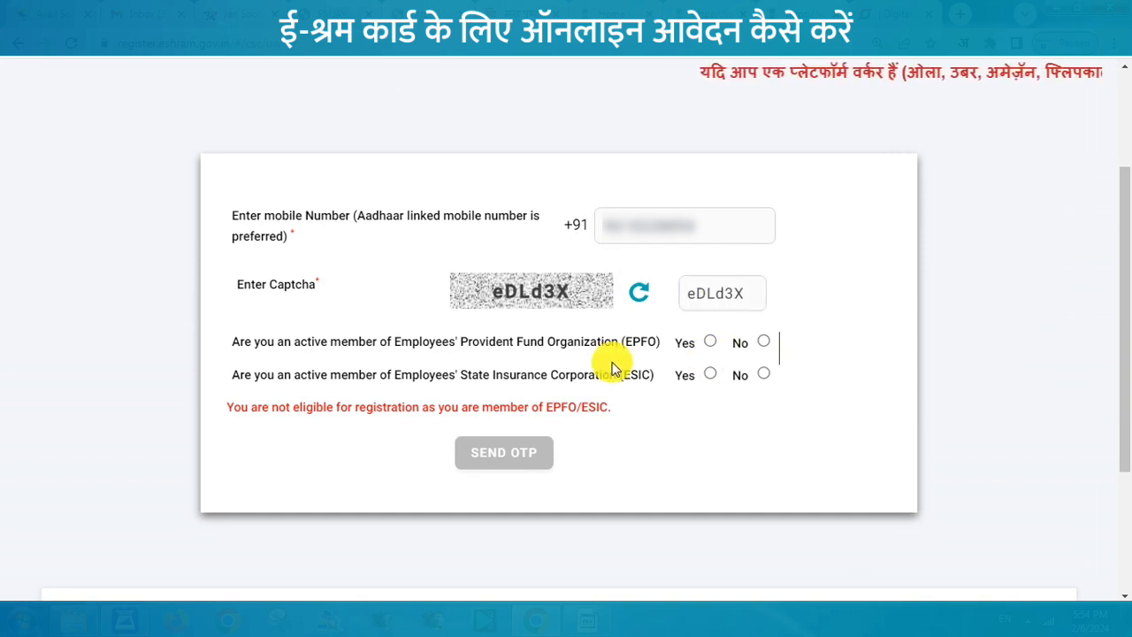
Step: Answer No to both the EPFO and ESIC membership questions
left_click_drag(234, 347, 660, 342)
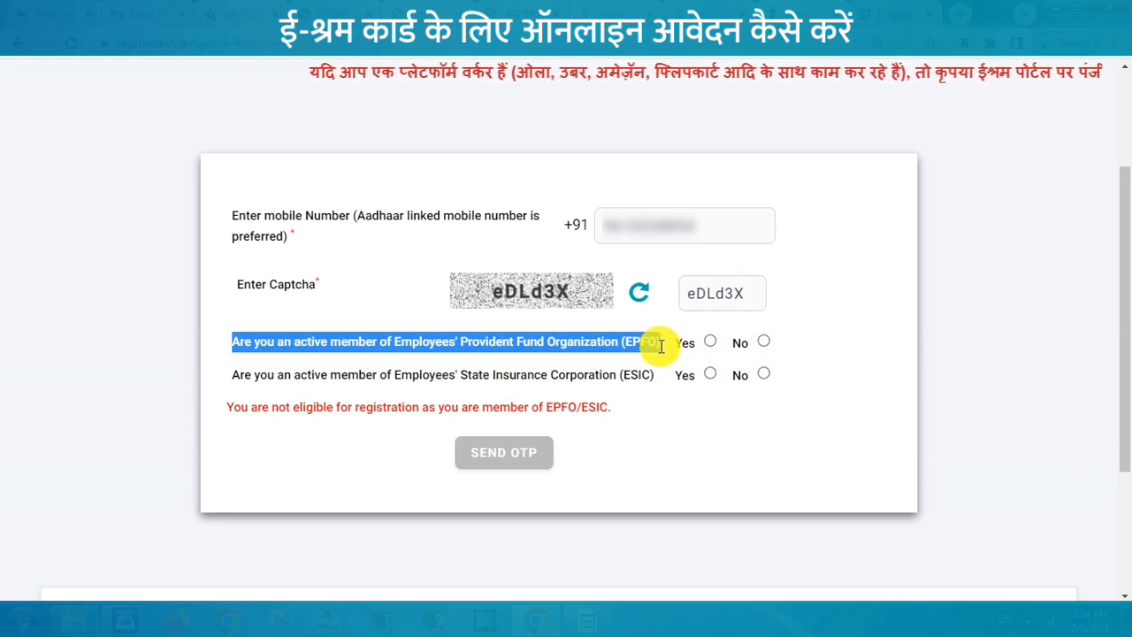
left_click(665, 355)
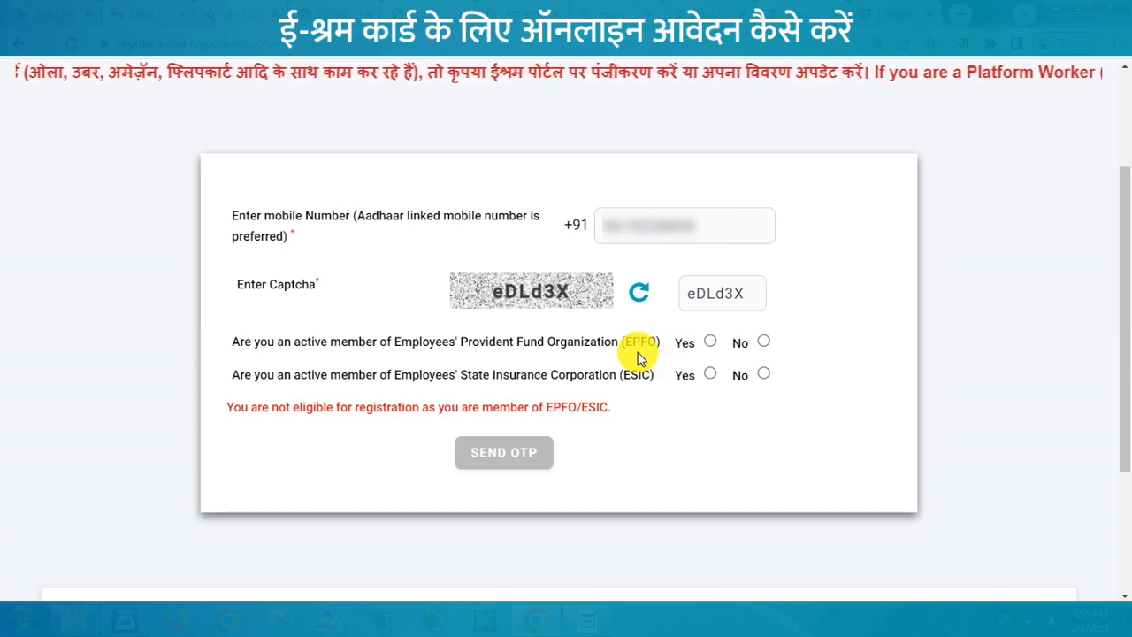
left_click(764, 341)
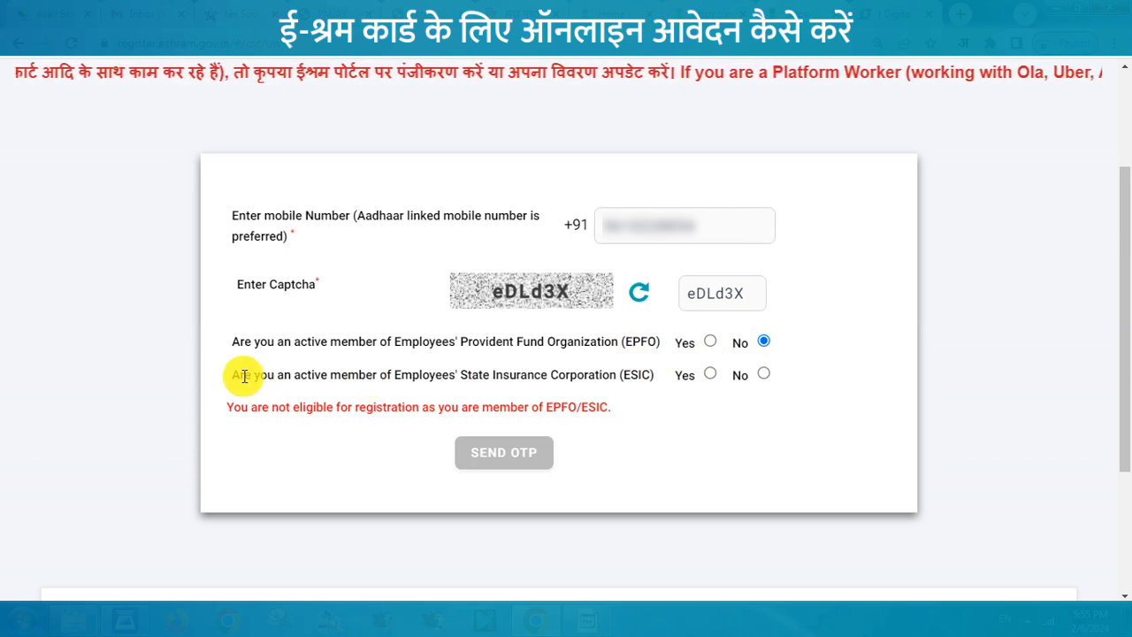
left_click_drag(233, 374, 652, 380)
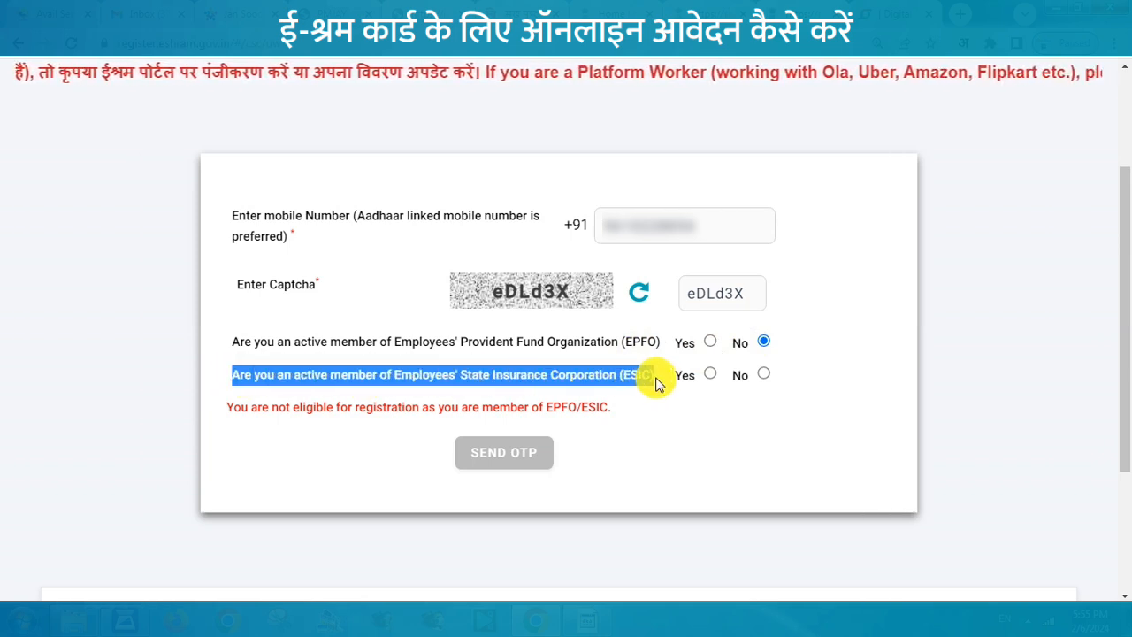
left_click(652, 379)
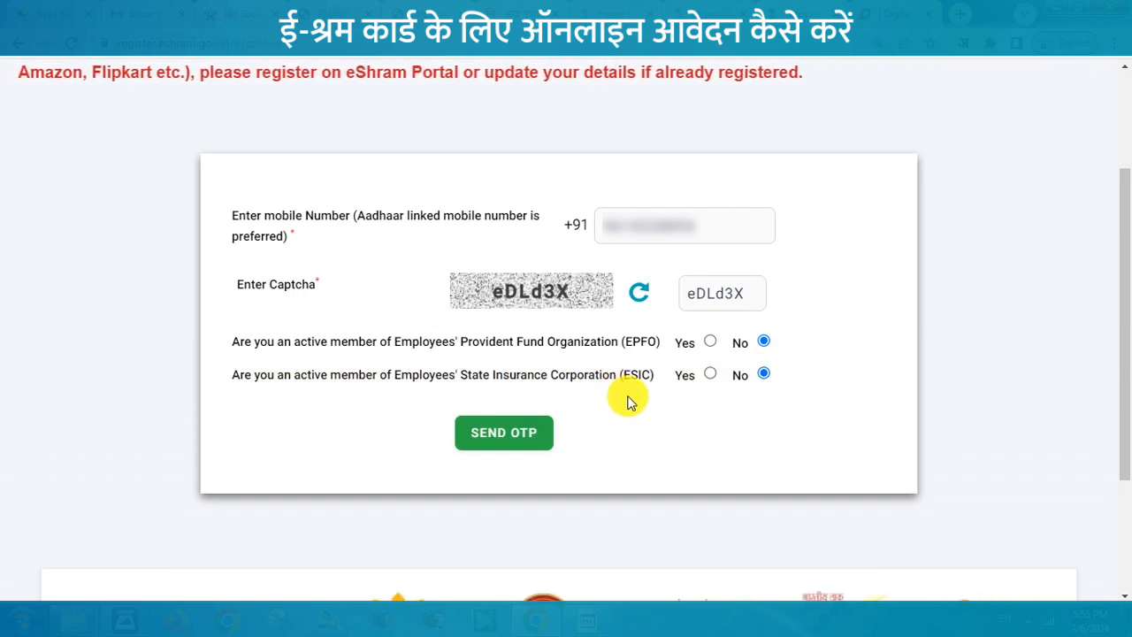
Step: Request an OTP for the mobile number and submit the received code
left_click(506, 432)
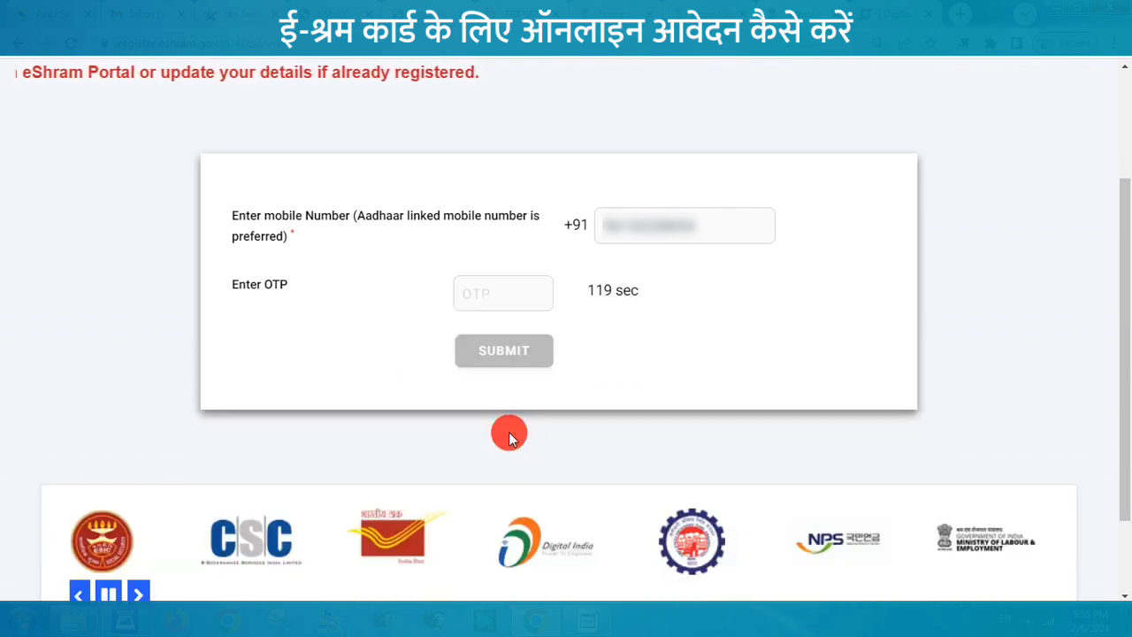
left_click(489, 294)
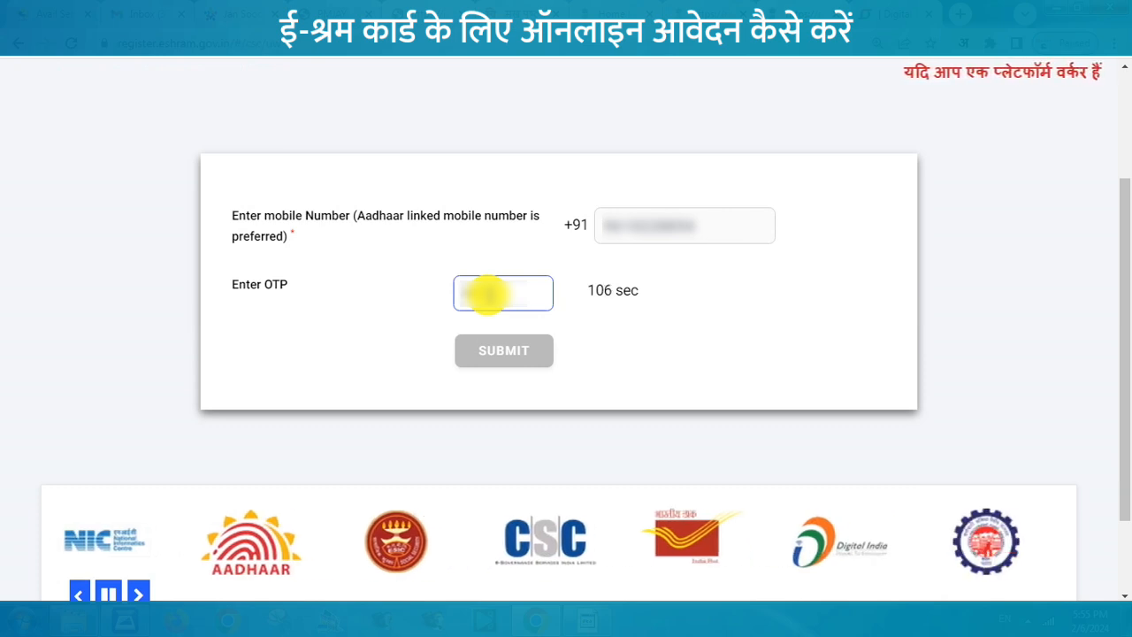
type("88")
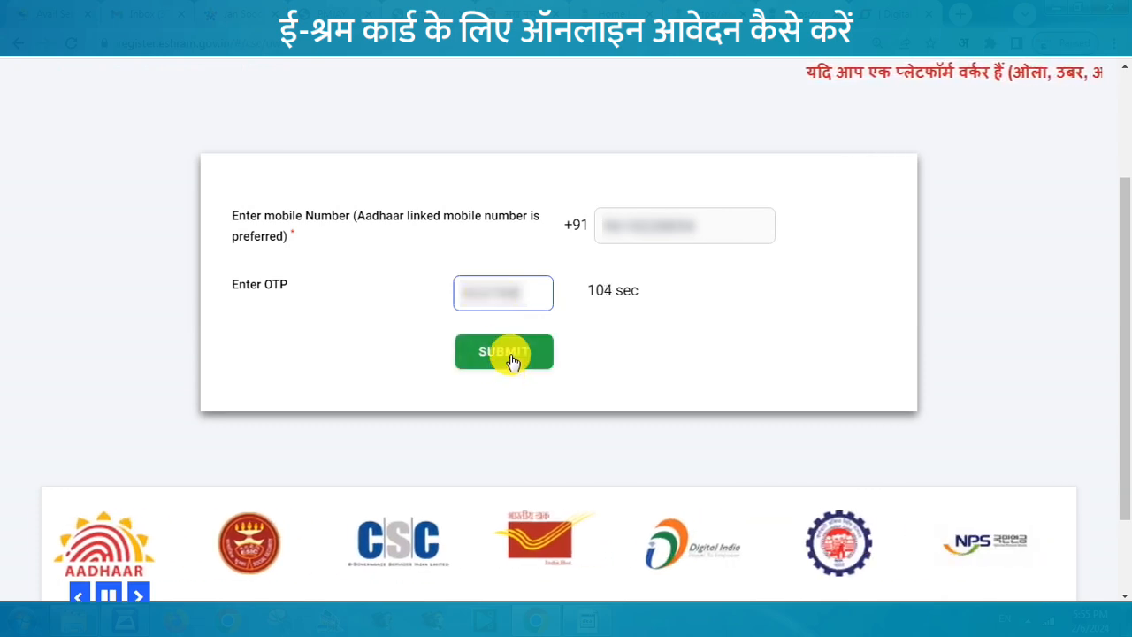
left_click(505, 354)
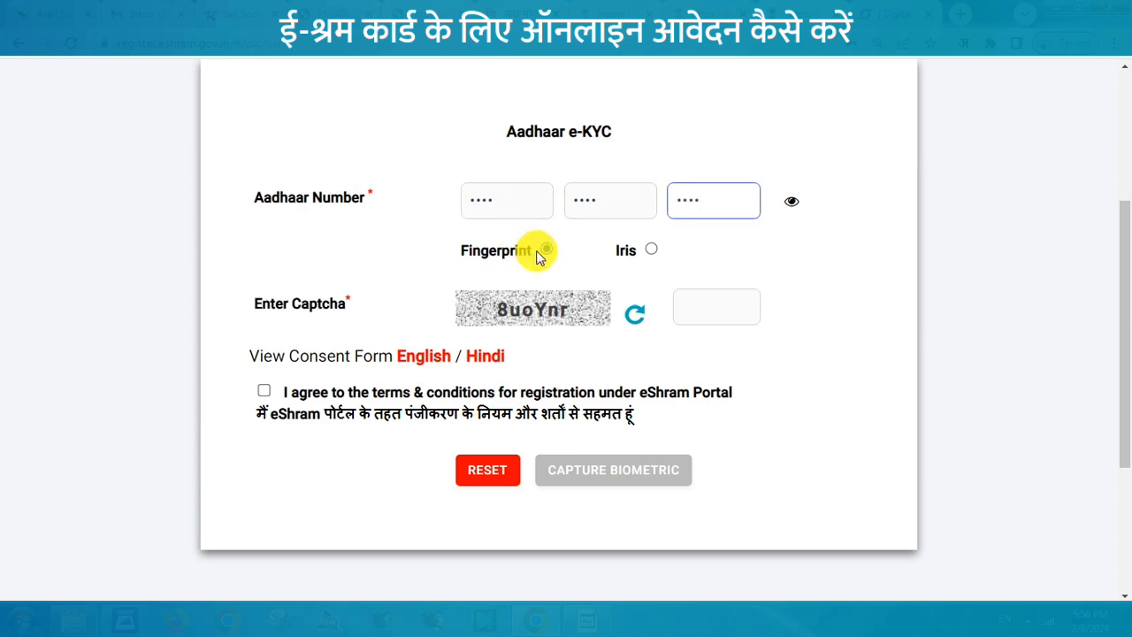
Step: Enter the Aadhaar captcha and agree to the registration terms and conditions
left_click(726, 308)
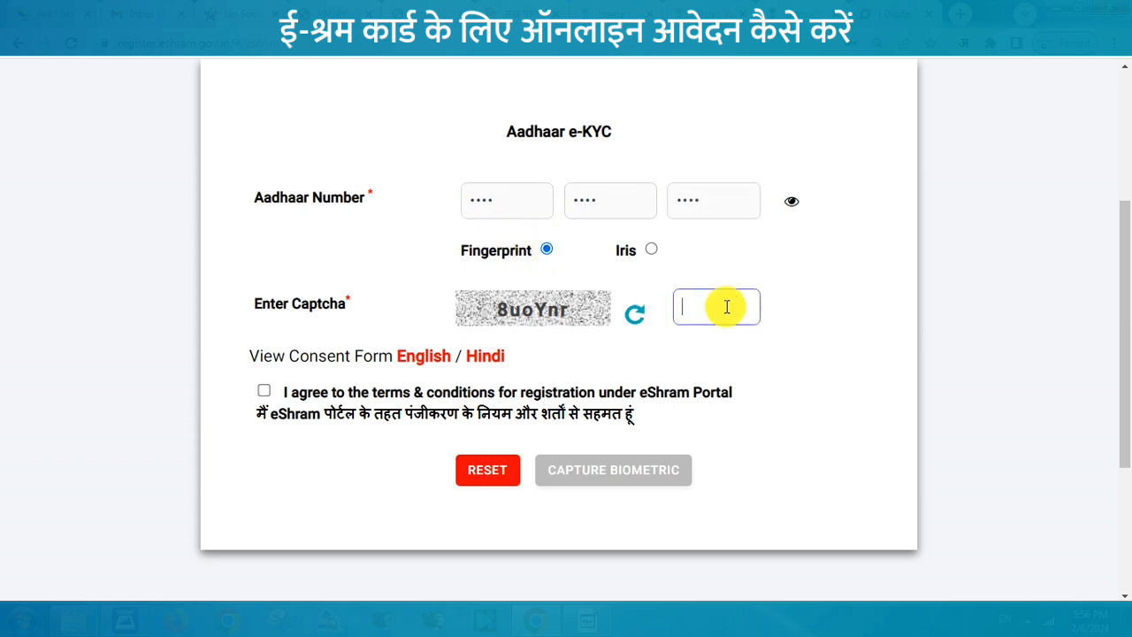
type("8U")
key("BackSpace")
type("uoYnr")
left_click(264, 391)
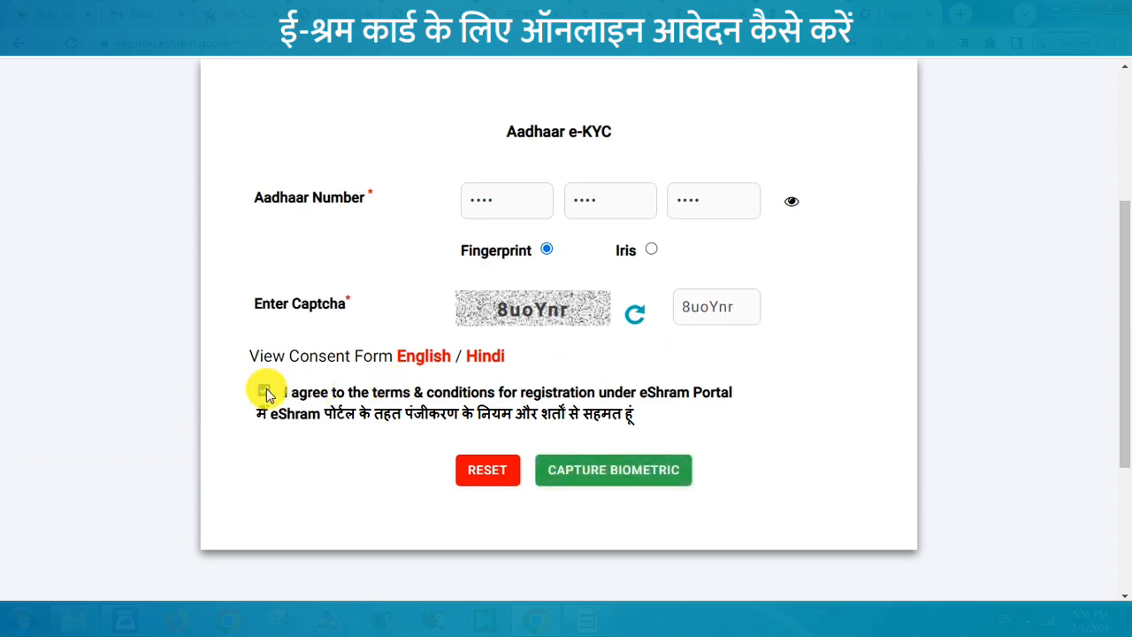
Step: Capture the worker's fingerprint and validate the Aadhaar e-KYC
left_click(625, 482)
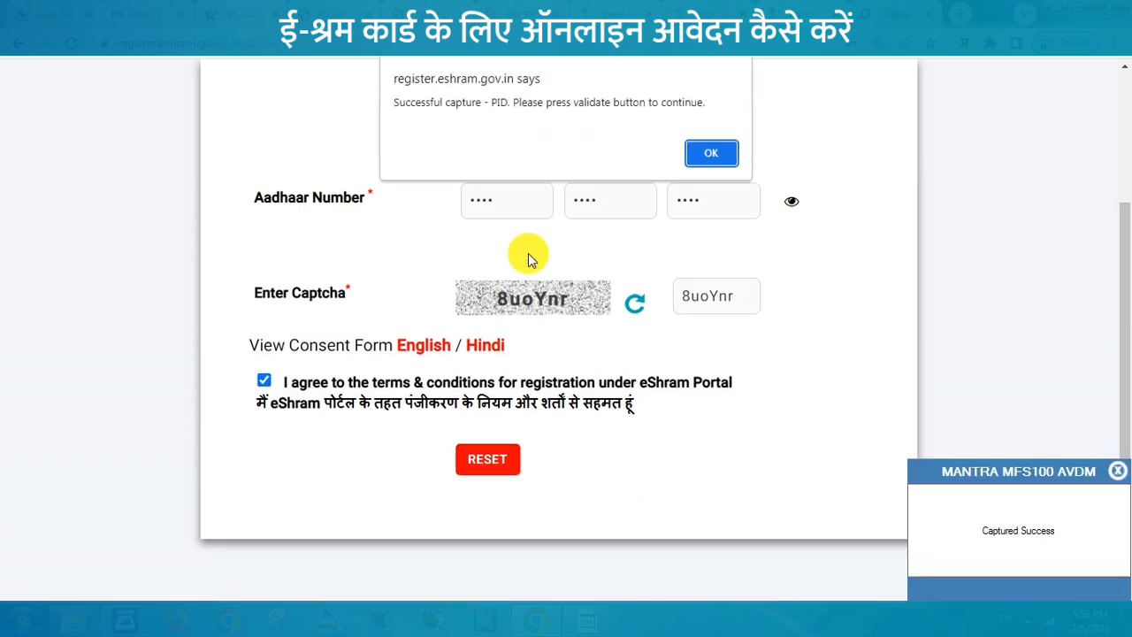
left_click(713, 150)
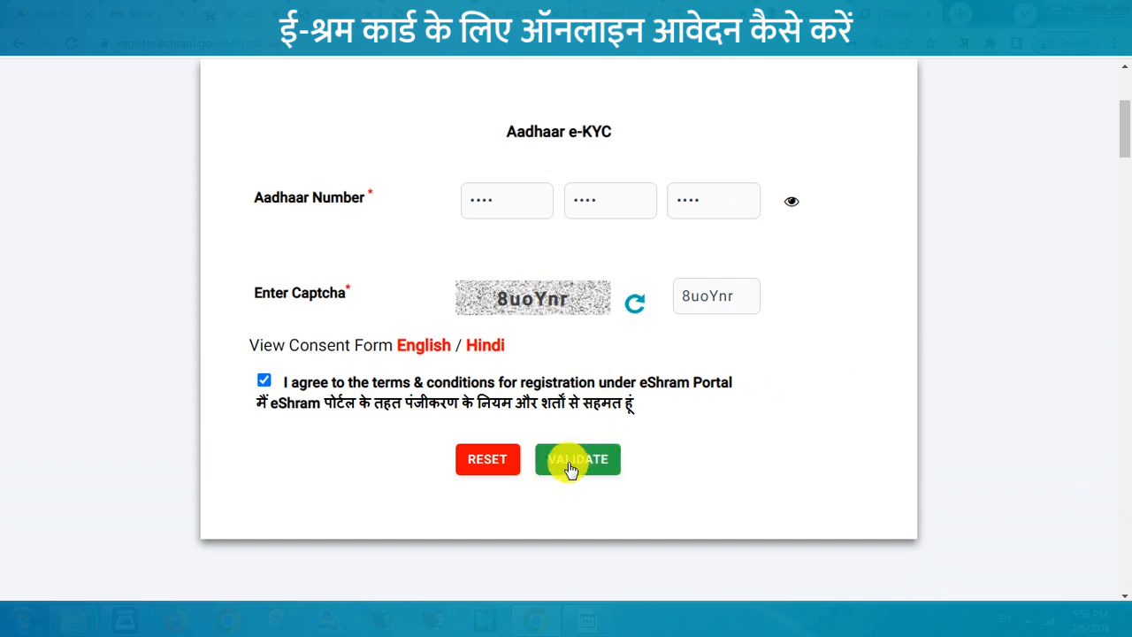
left_click(569, 465)
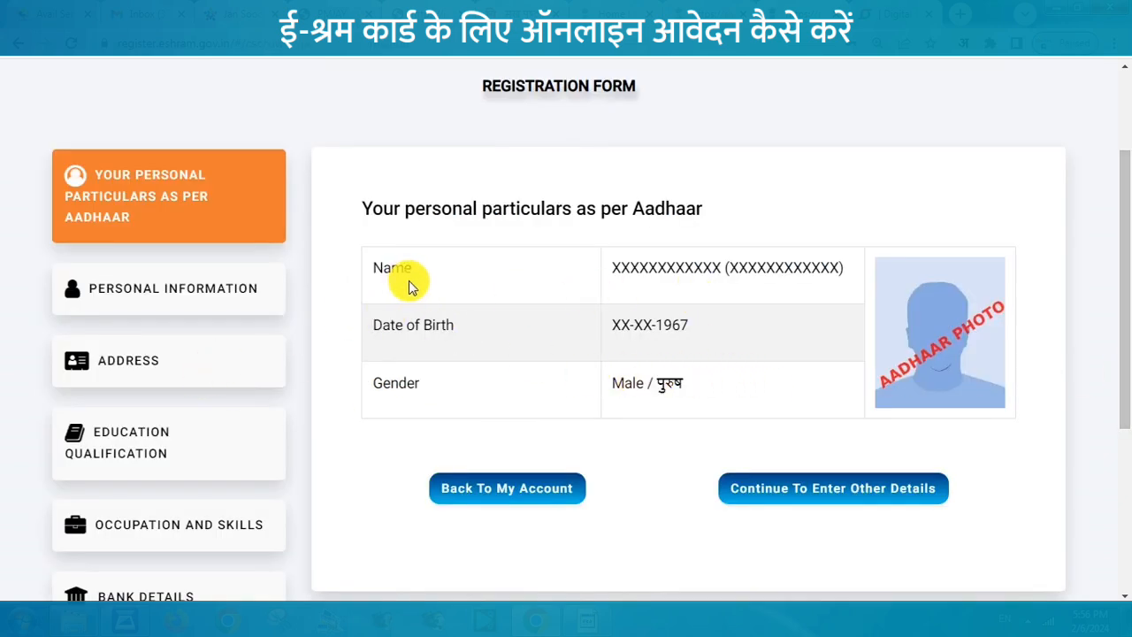
Step: Set marital status to Married and fill in the father's and mother's names
left_click(805, 494)
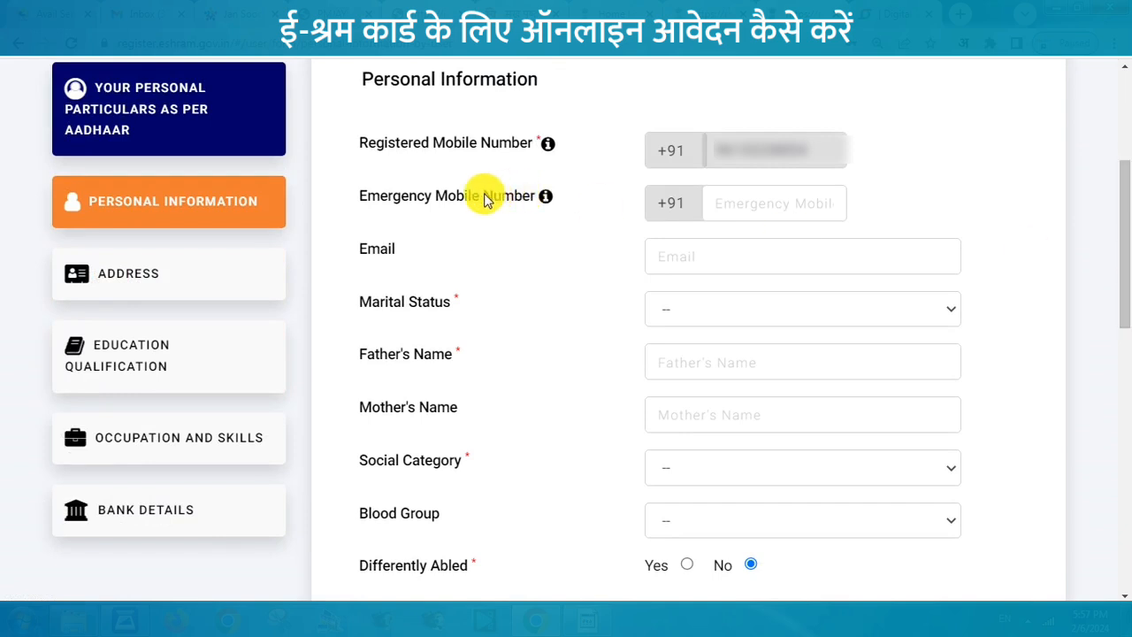
left_click(784, 309)
left_click(698, 375)
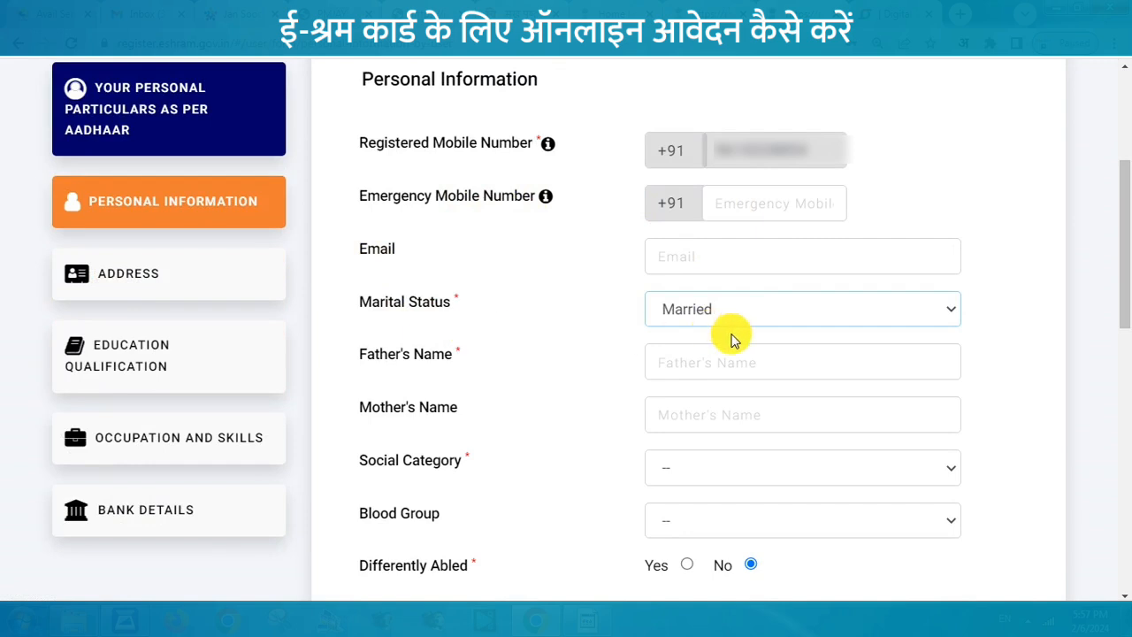
left_click(703, 364)
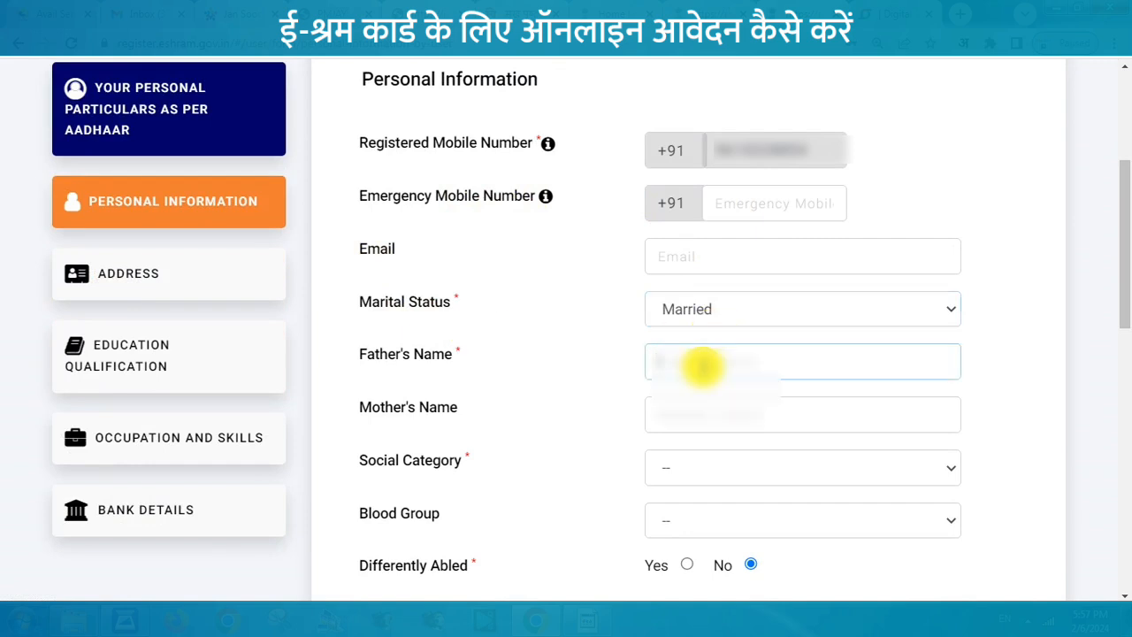
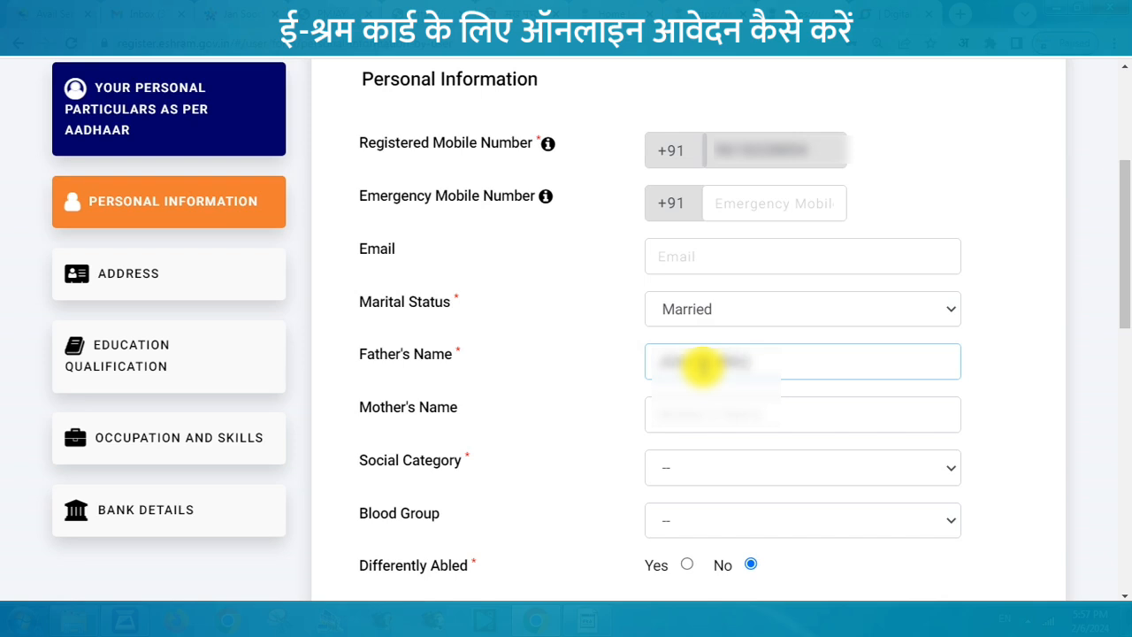
left_click(681, 421)
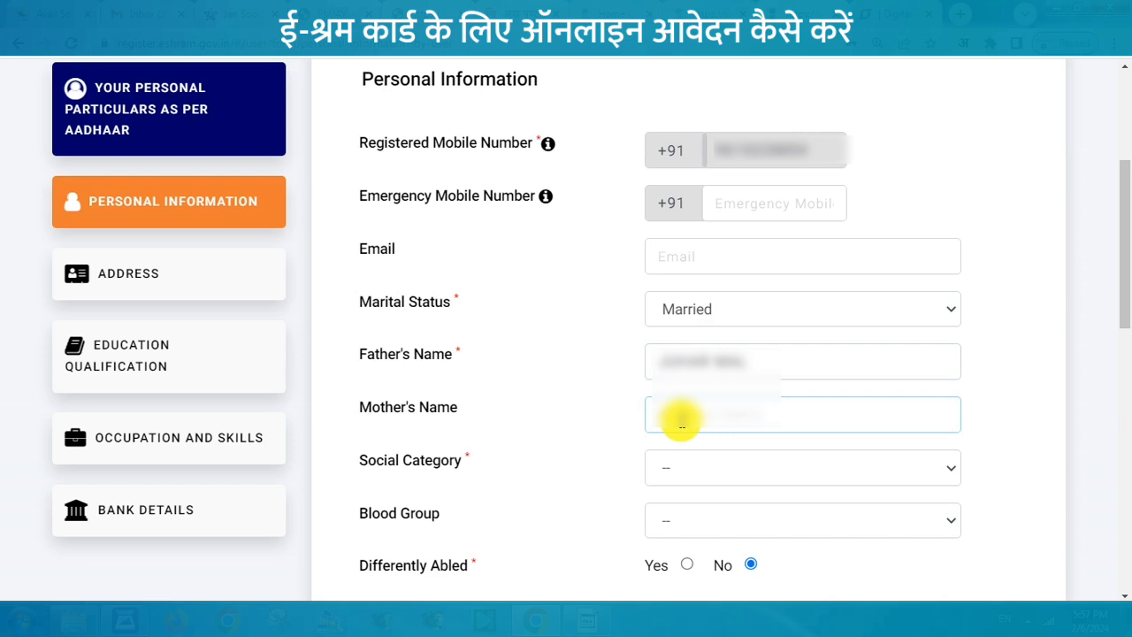
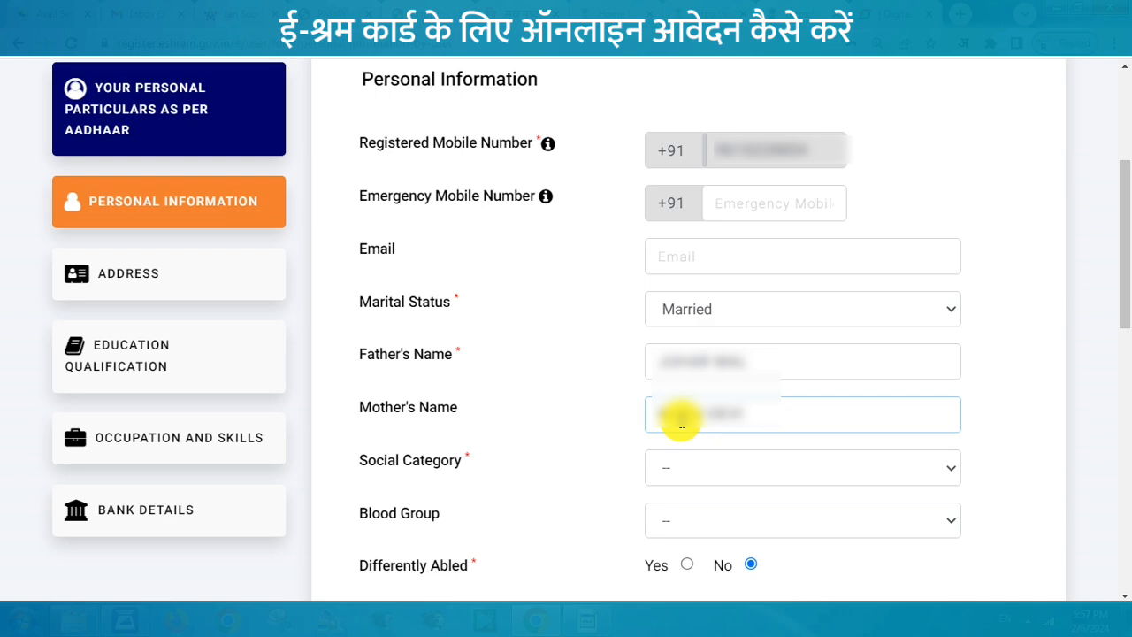
Step: Set the social category to OBC, leaving the blood group unchanged
left_click(744, 475)
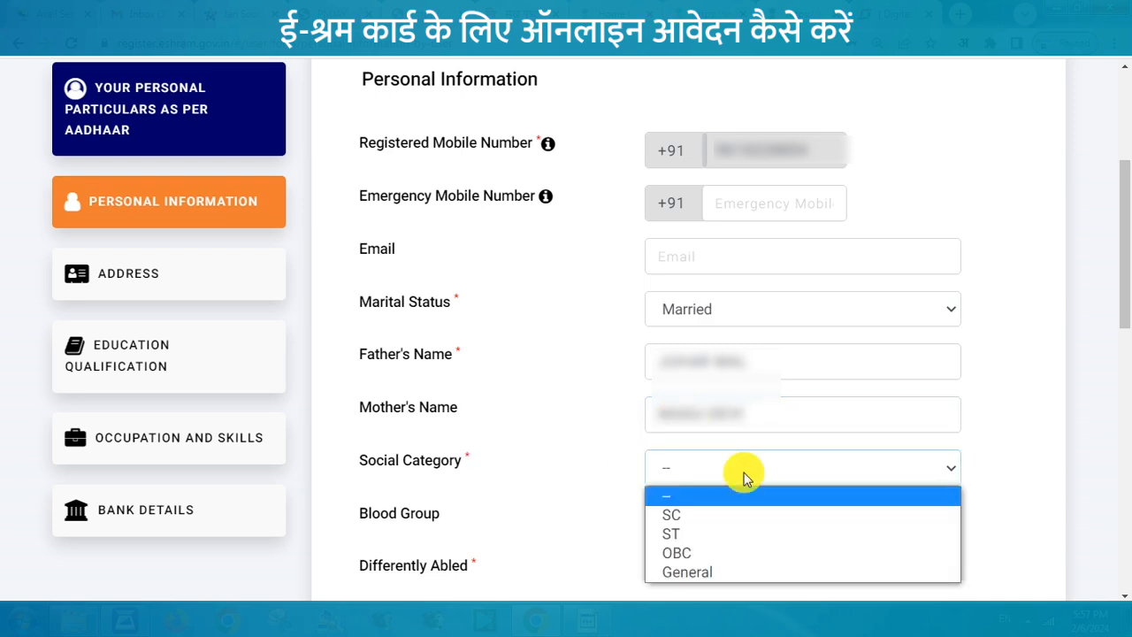
left_click(694, 552)
left_click(633, 508)
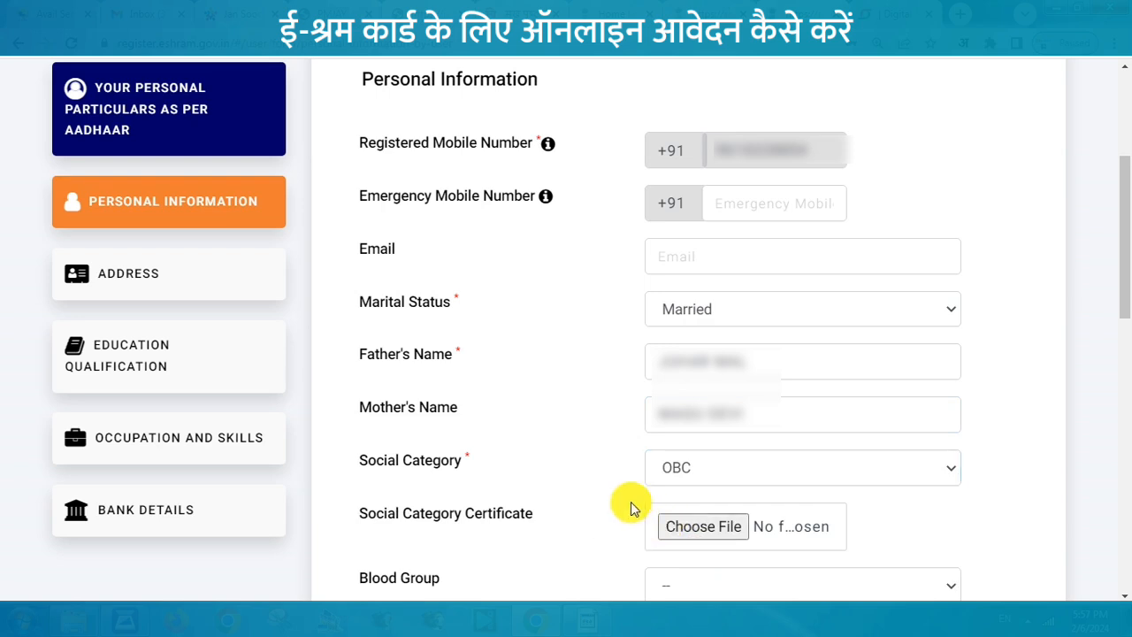
left_click_drag(1123, 263, 1123, 394)
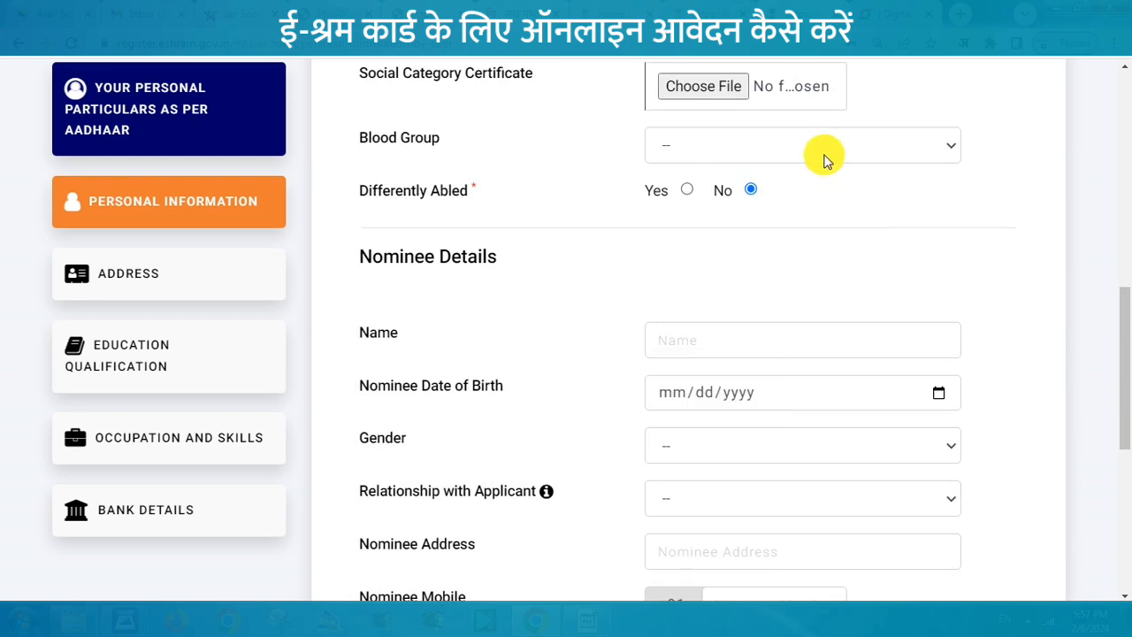
left_click(718, 159)
left_click(456, 193)
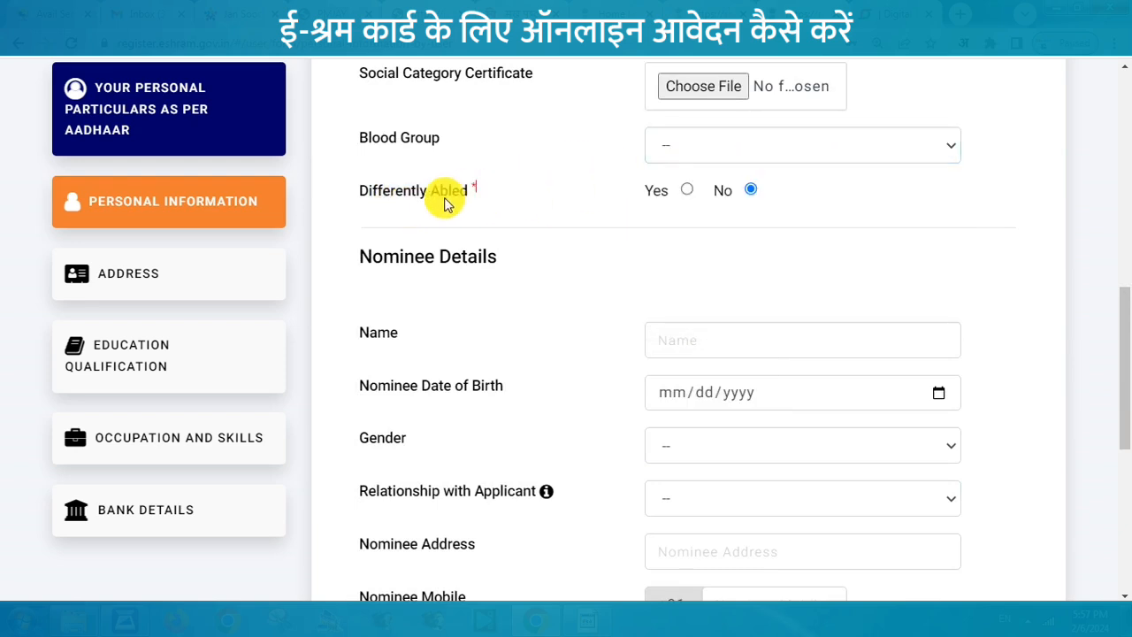
scroll(531, 265, "down", 2)
Step: Fill in the nominee's name and date of birth
left_click(726, 163)
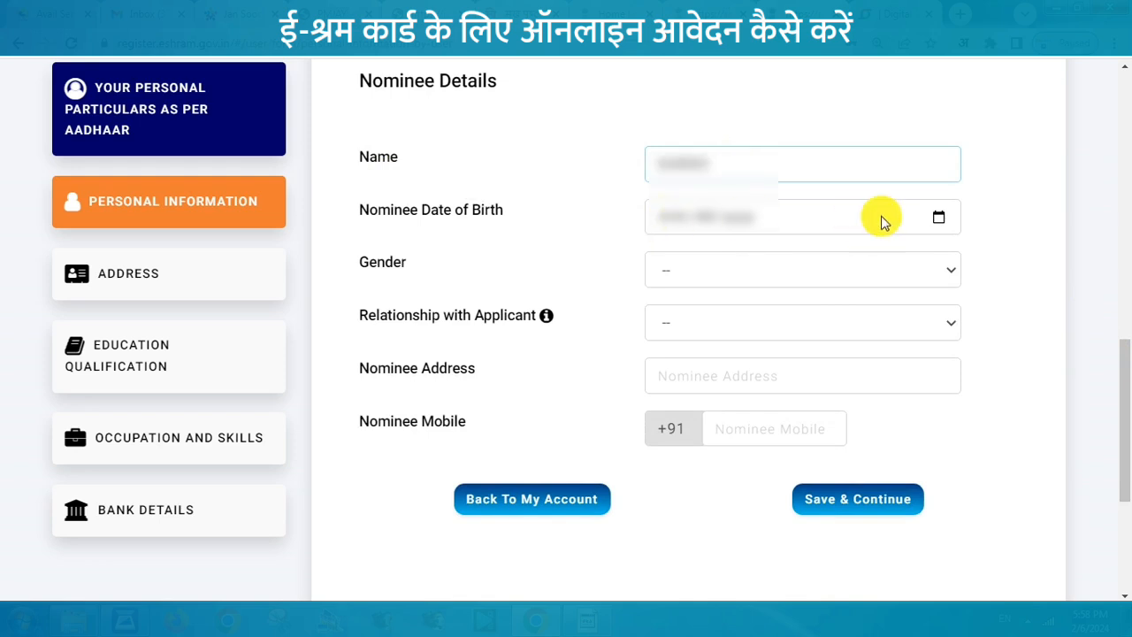
left_click(937, 218)
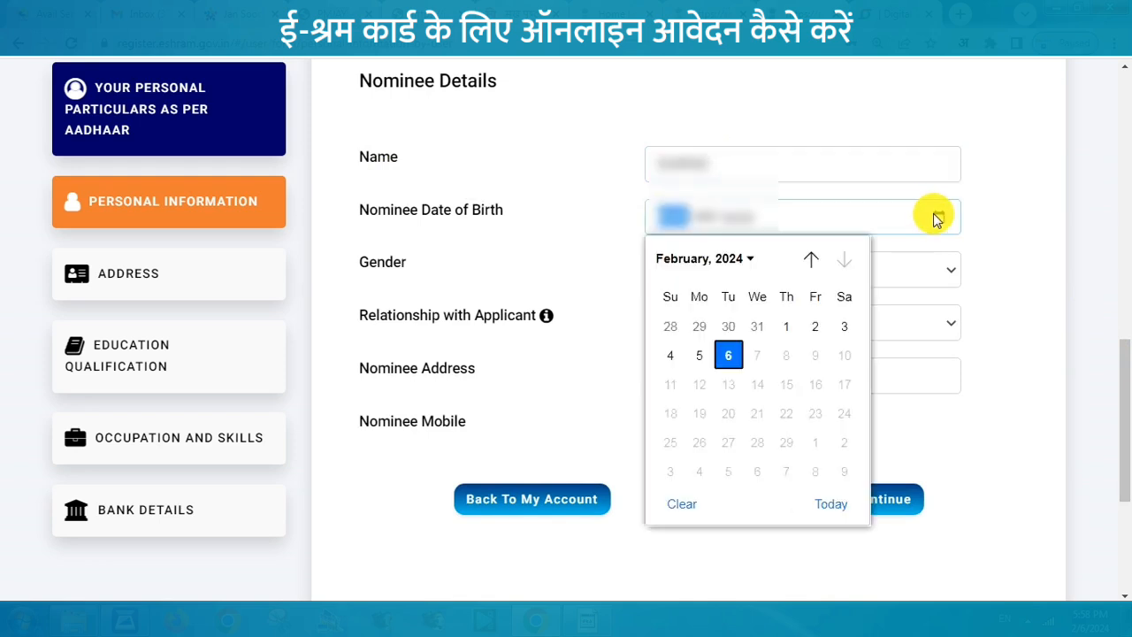
left_click(650, 221)
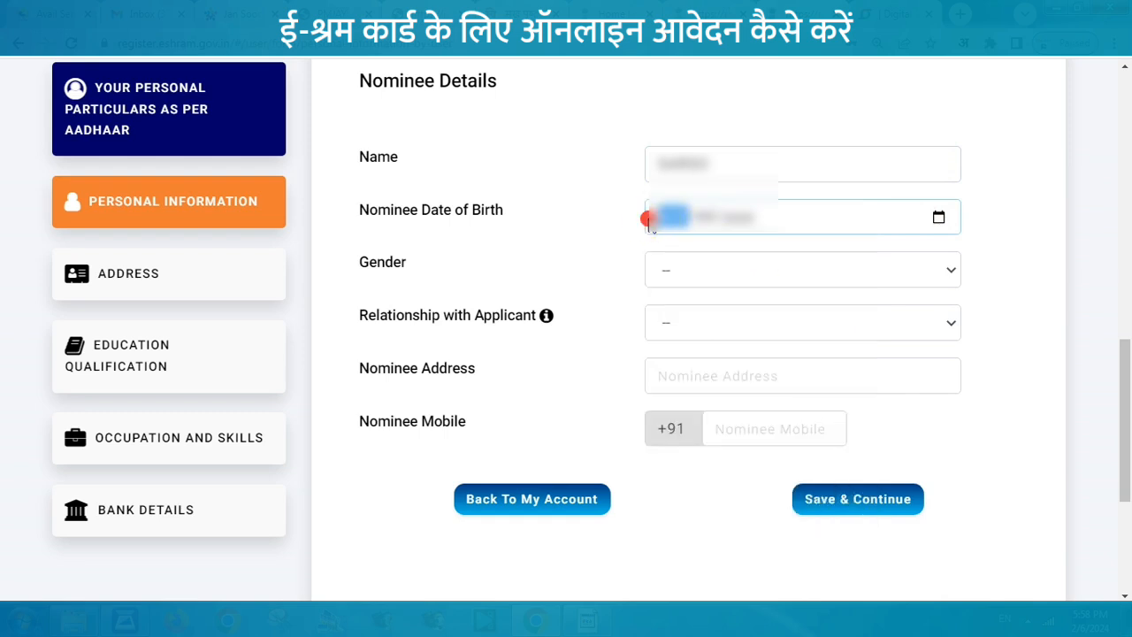
left_click(727, 235)
Step: Set nominee gender Female, relationship Wife, enter the nominee address, and save
left_click(696, 261)
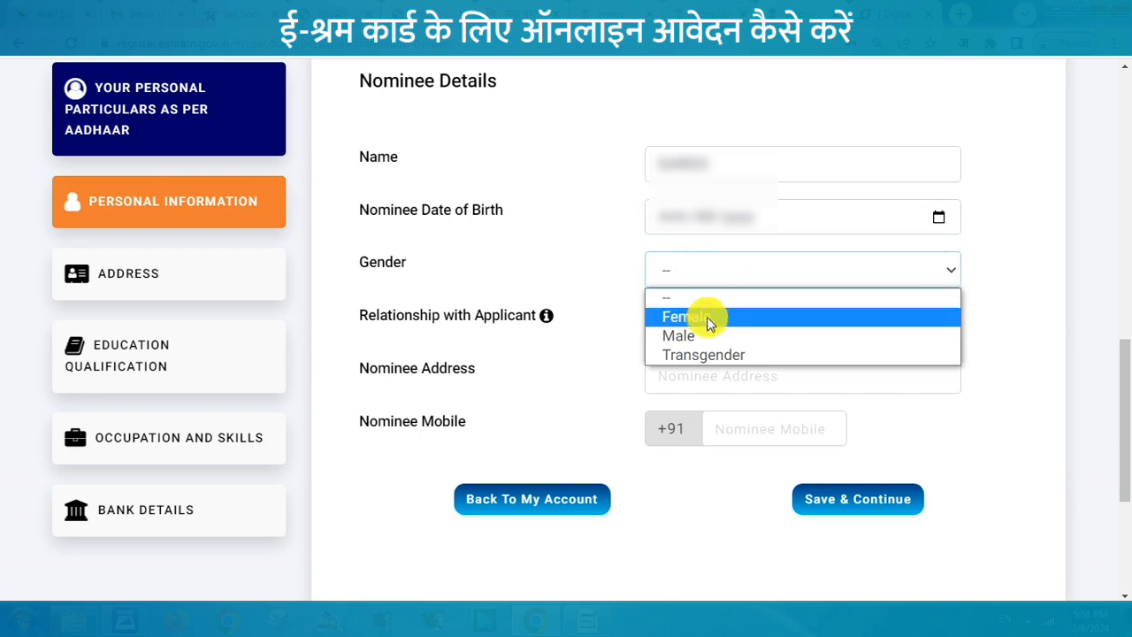
left_click(683, 317)
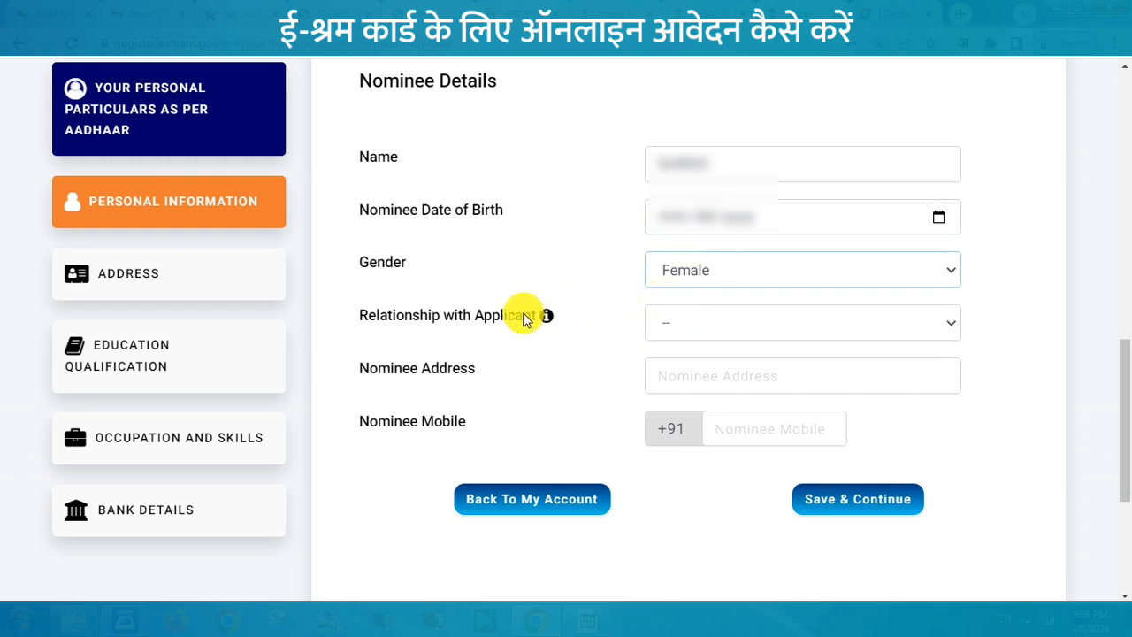
left_click(695, 323)
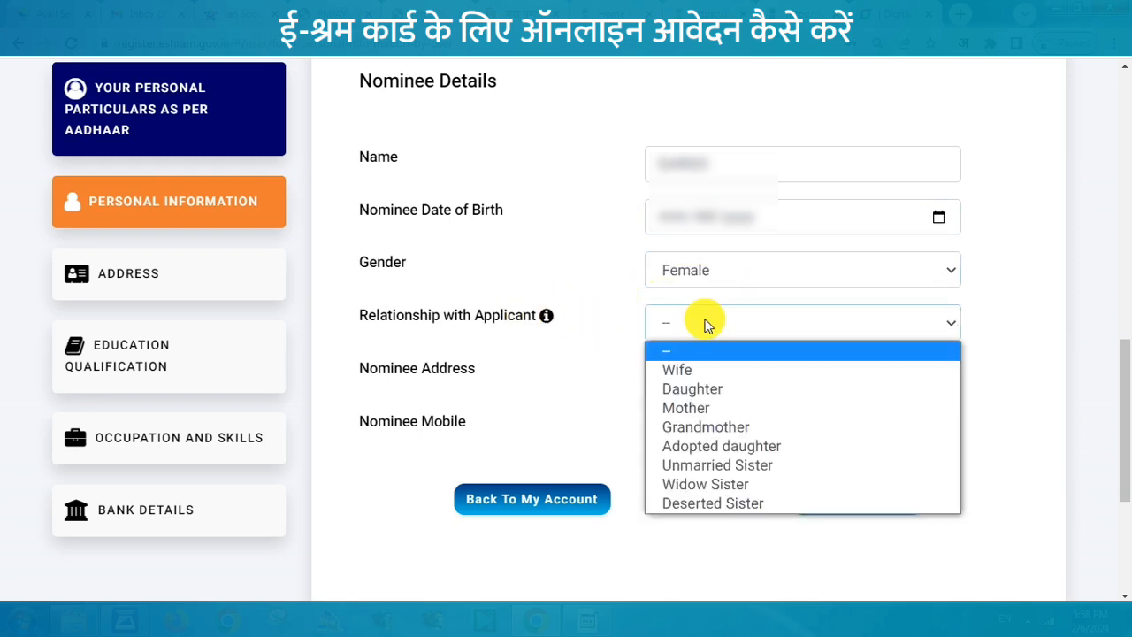
left_click(695, 368)
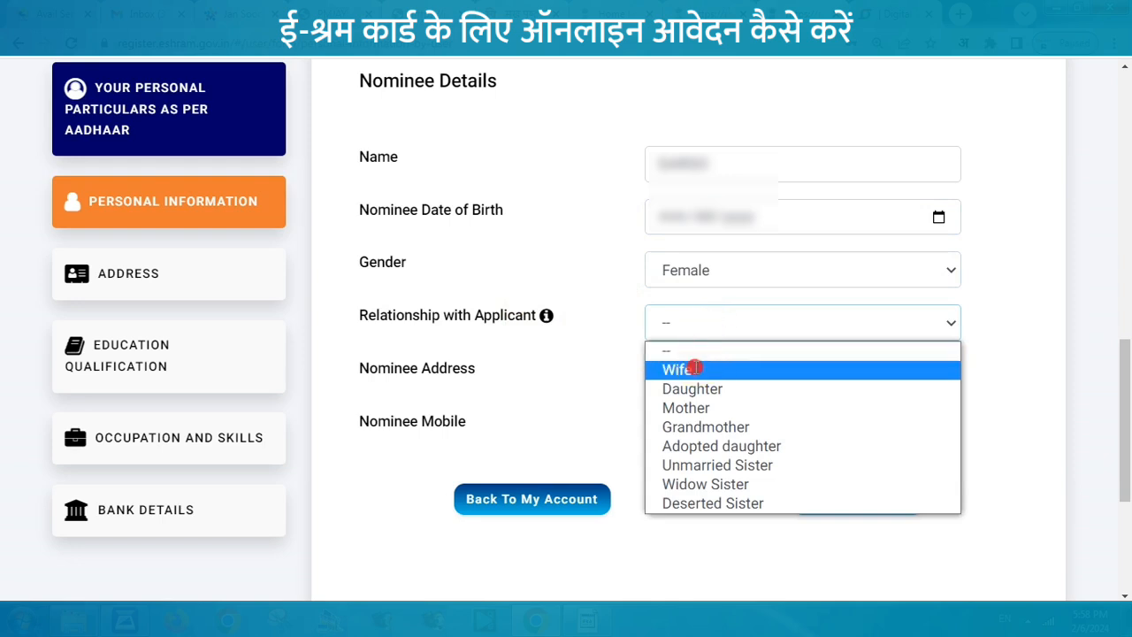
left_click(675, 375)
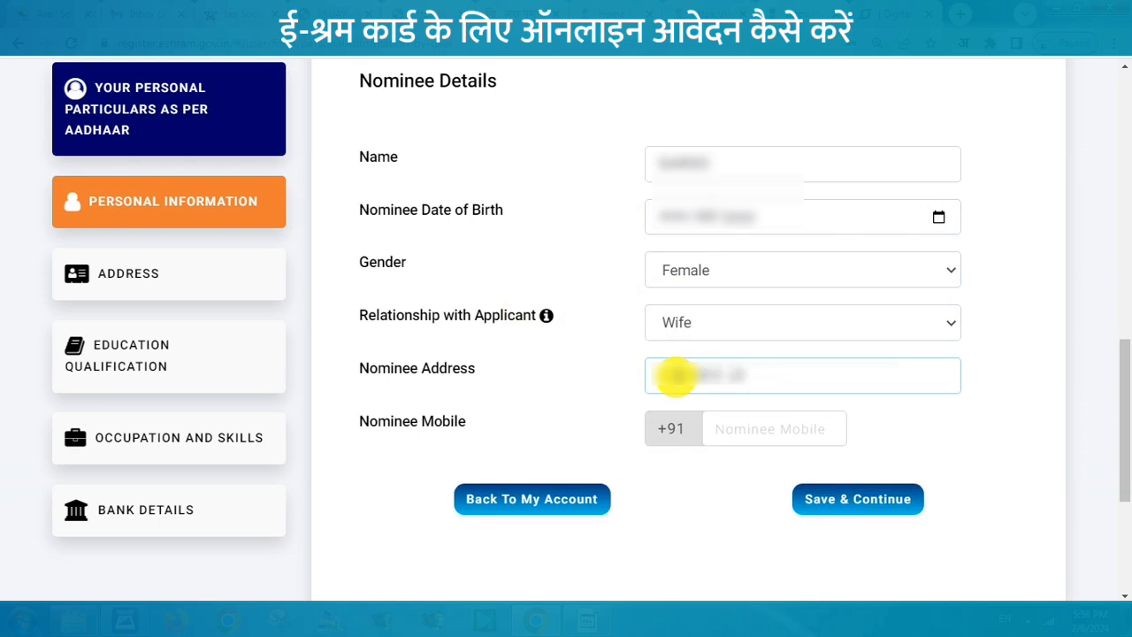
left_click(1020, 430)
left_click(856, 509)
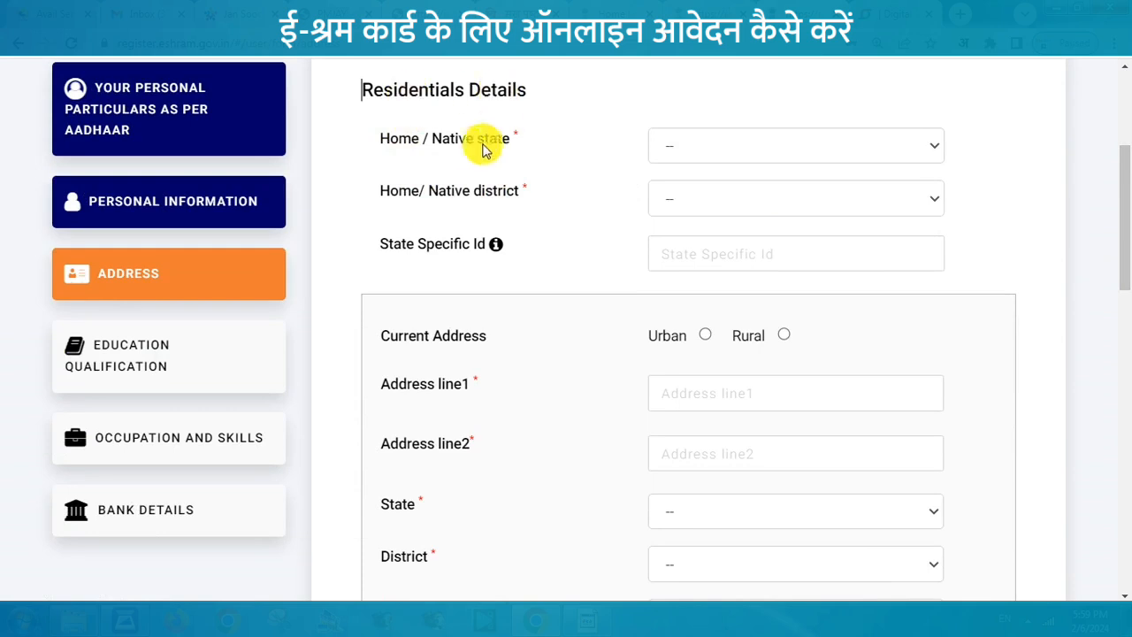
Step: Set the native home state to RAJASTHAN and district to PALI
left_click(692, 149)
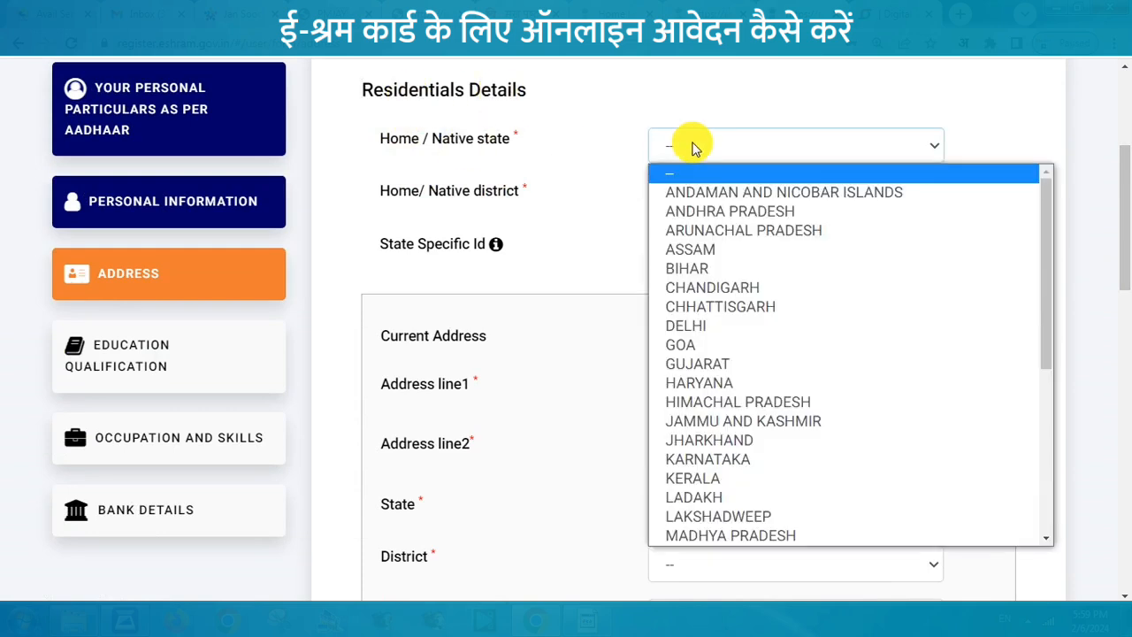
key("r")
key("Return")
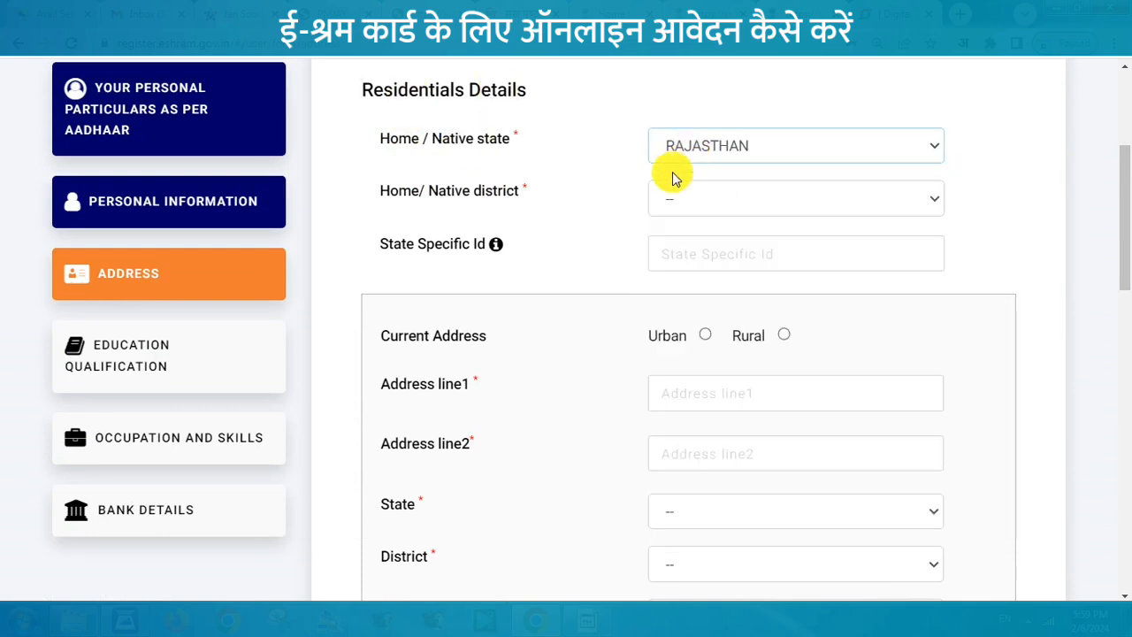
left_click(676, 199)
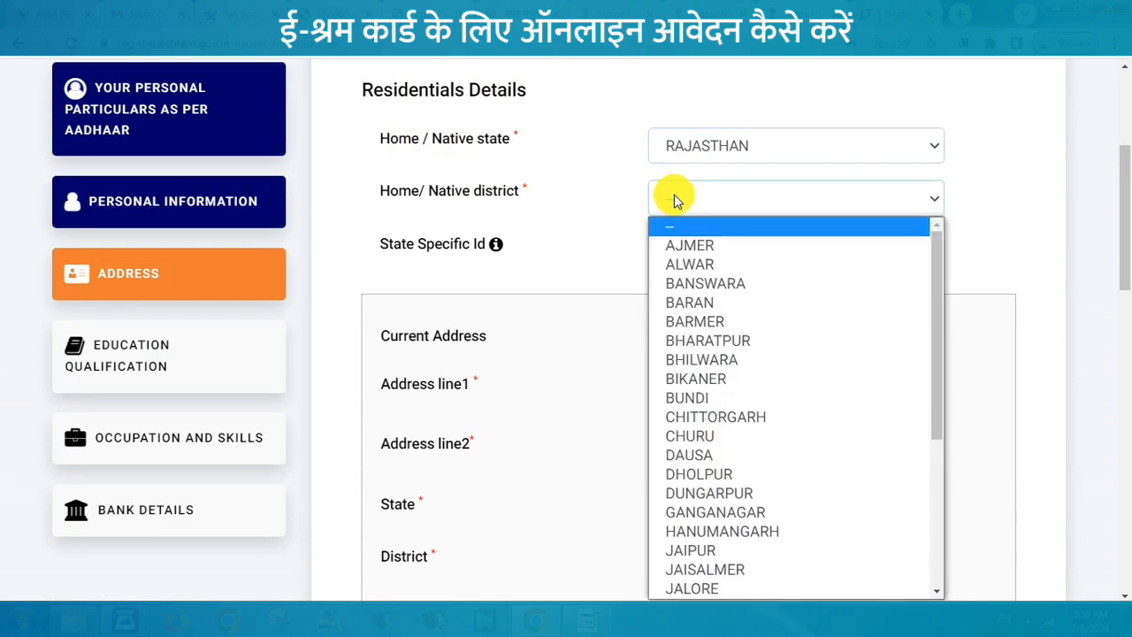
key("p")
key("Return")
scroll(707, 196, "down", 3)
Step: Fill the current address with RAJASTHAN, PALI, sub-district Sumerpur and the PIN code
left_click(687, 165)
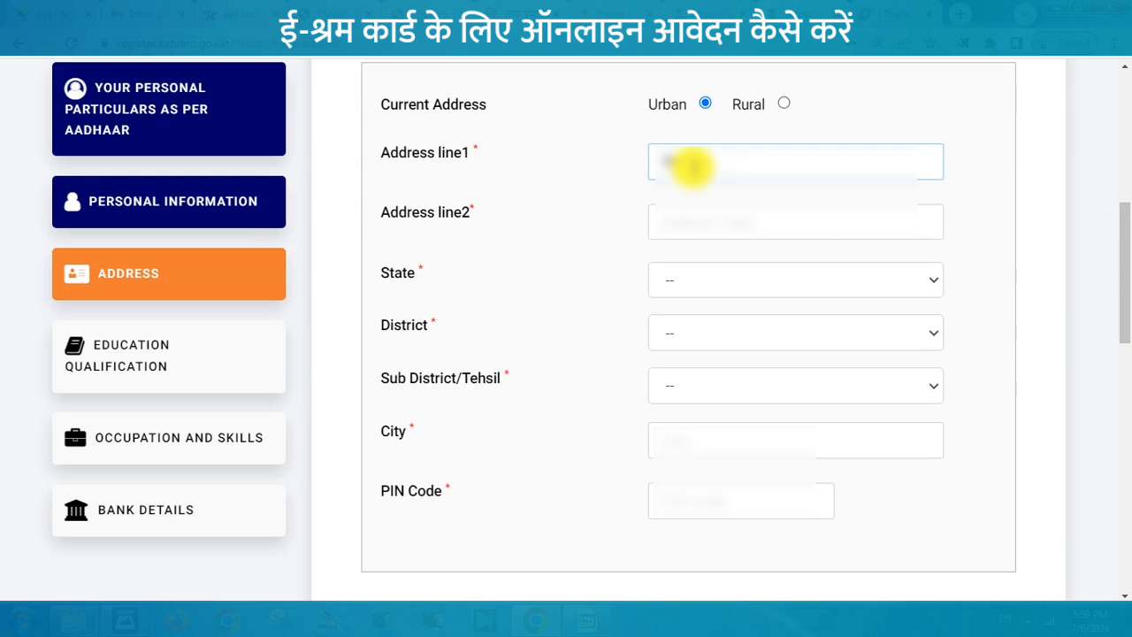
left_click(686, 221)
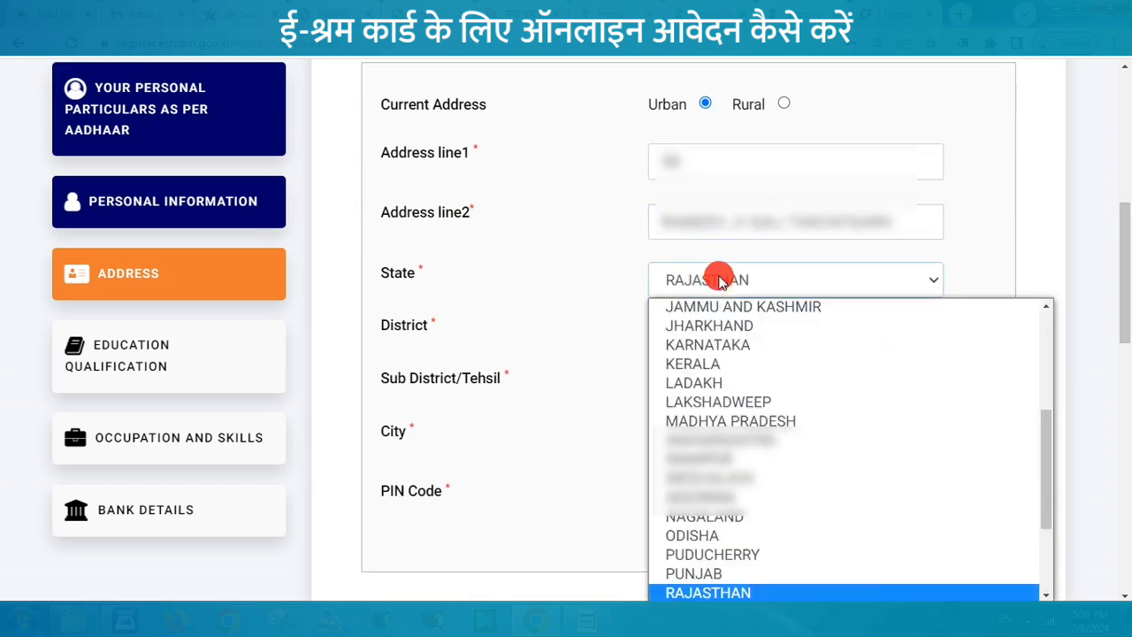
left_click(720, 280)
left_click(730, 329)
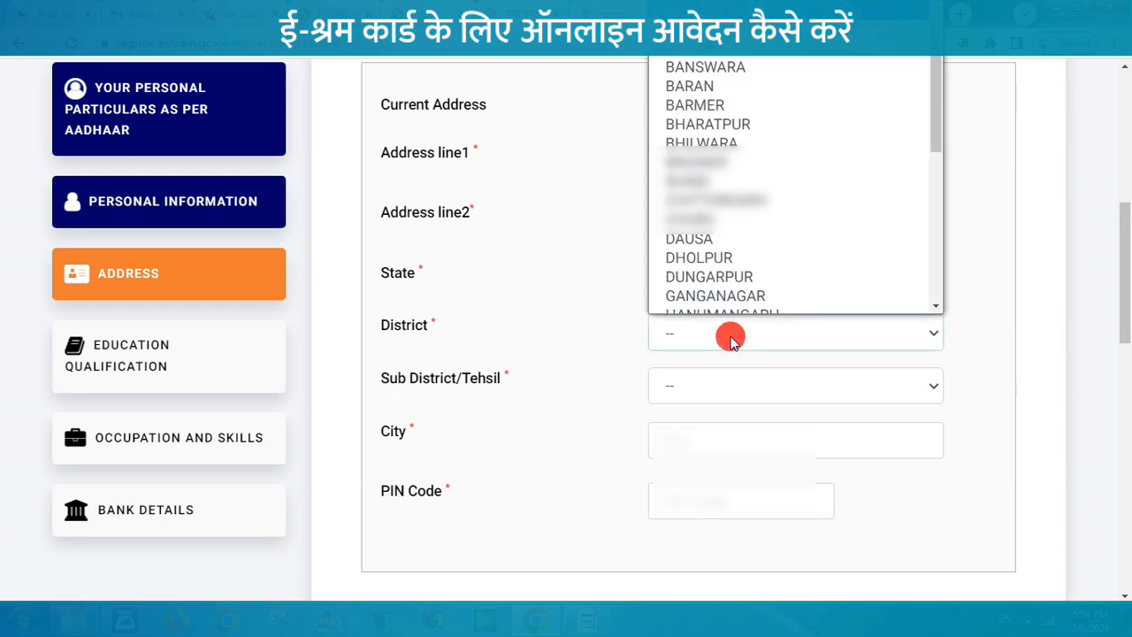
key("p")
key("Return")
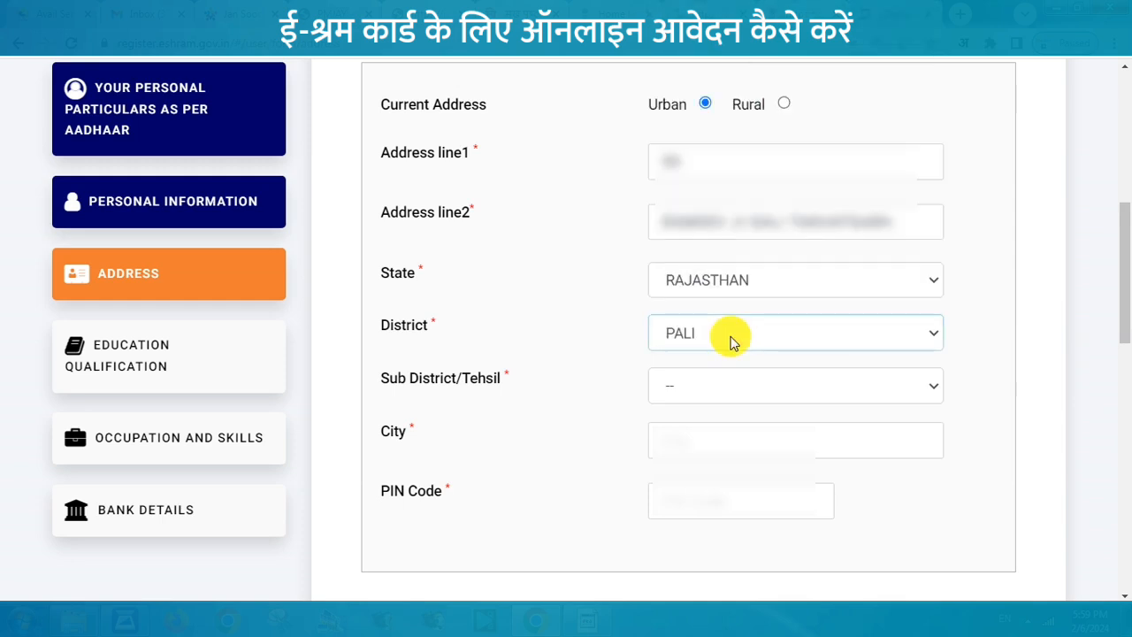
left_click(742, 389)
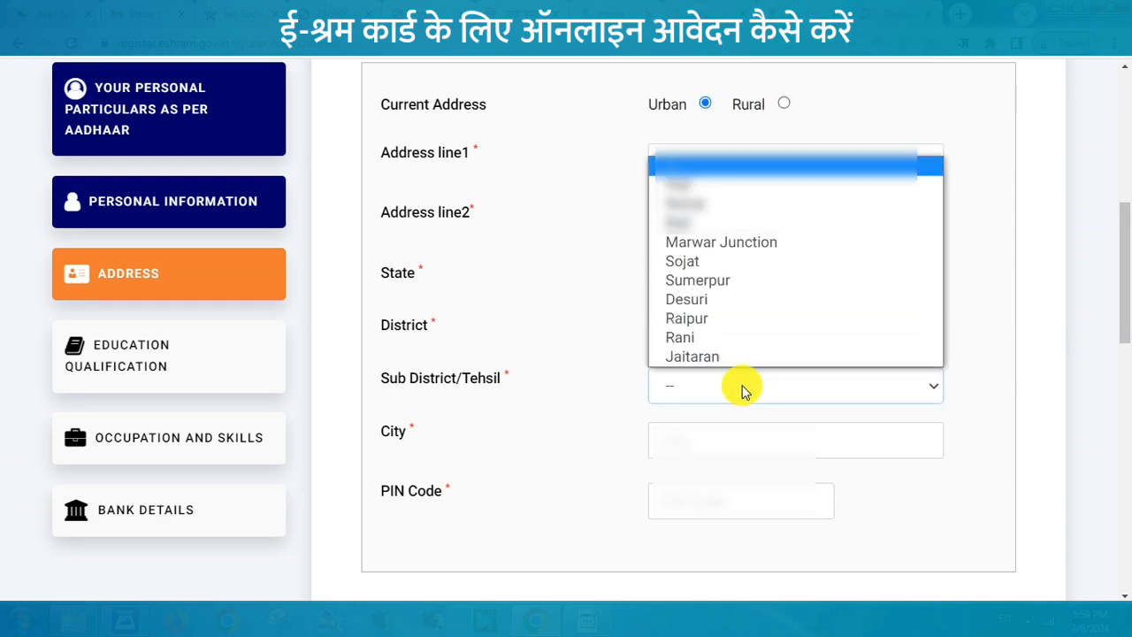
left_click(683, 441)
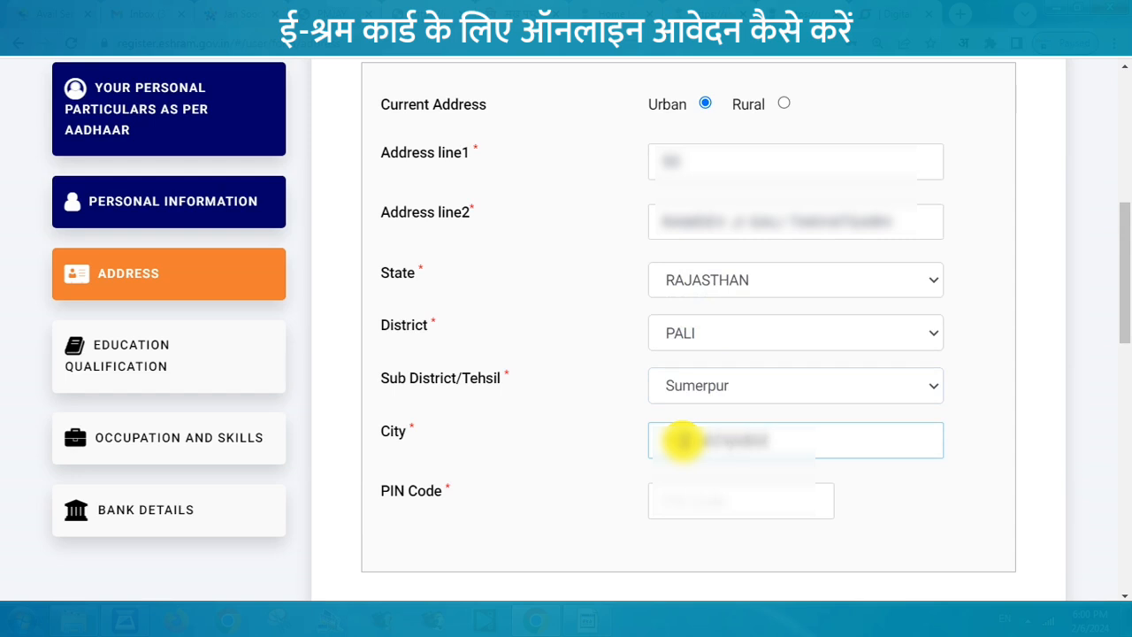
left_click(701, 502)
type("306")
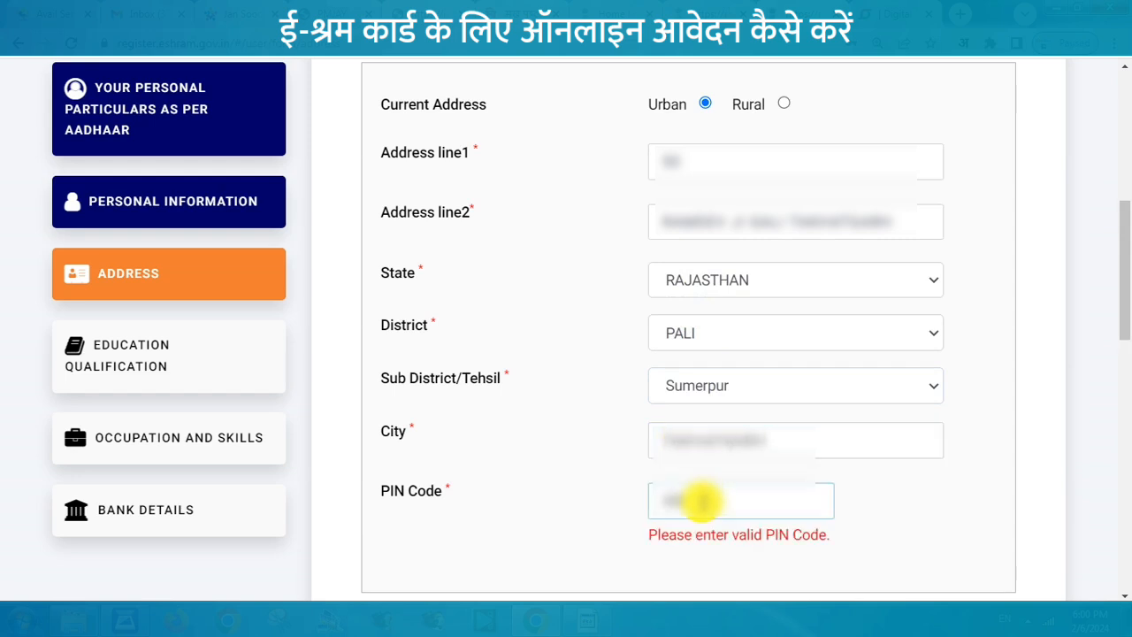
type("912")
left_click(991, 470)
Step: Record More than 25 years' stay, fill the Urban permanent address, and save
scroll(481, 188, "down", 5)
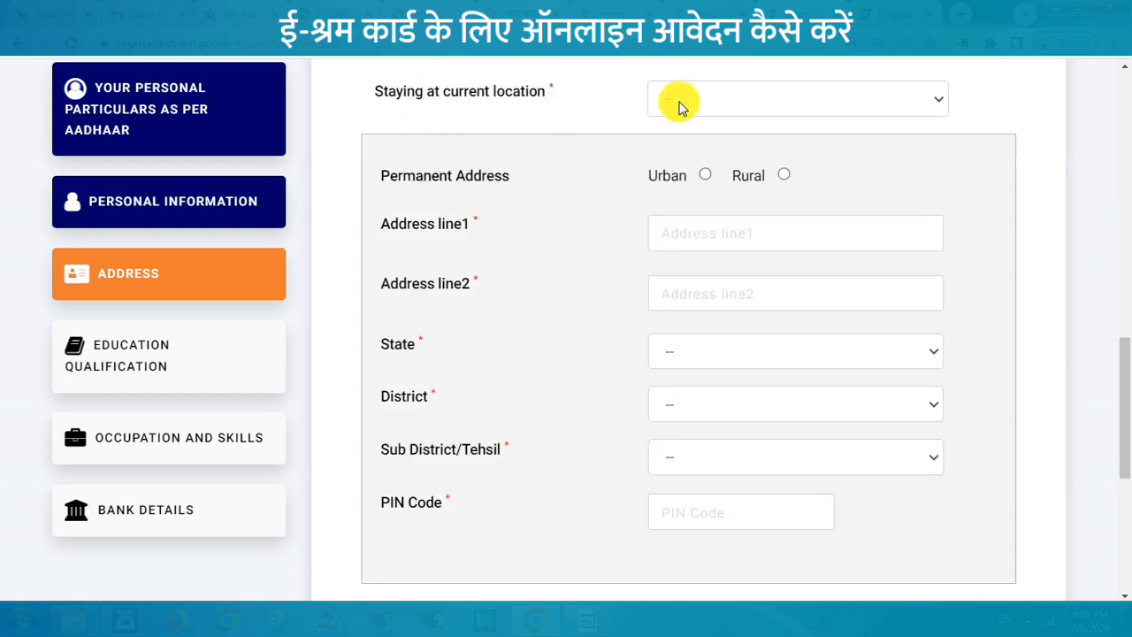
left_click(713, 98)
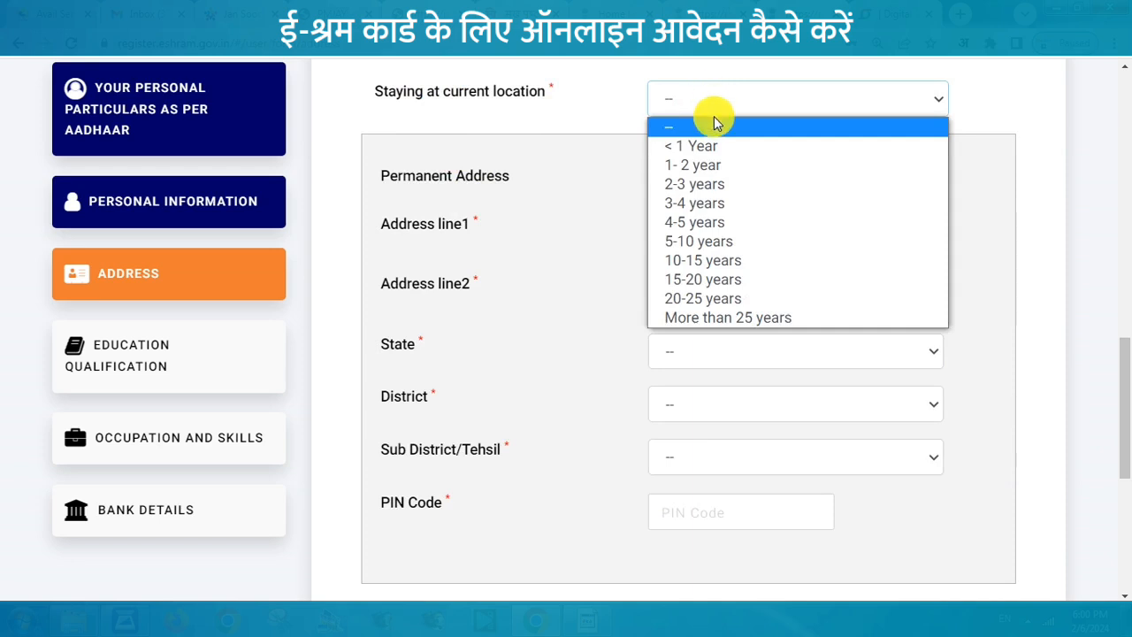
left_click(747, 317)
left_click(607, 131)
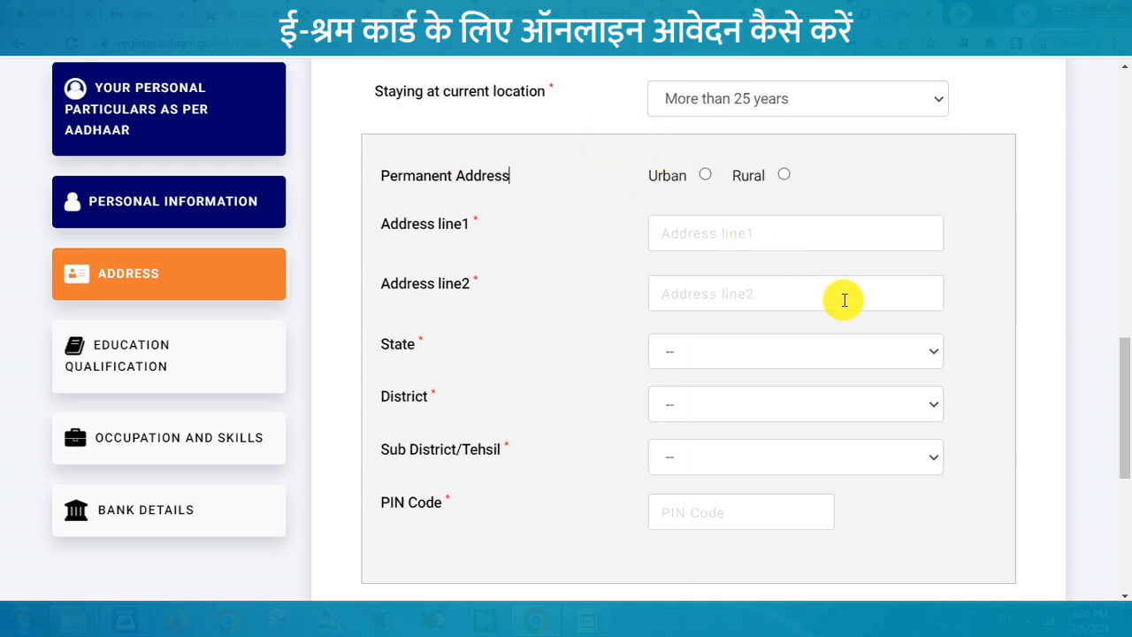
left_click(699, 231)
left_click(704, 176)
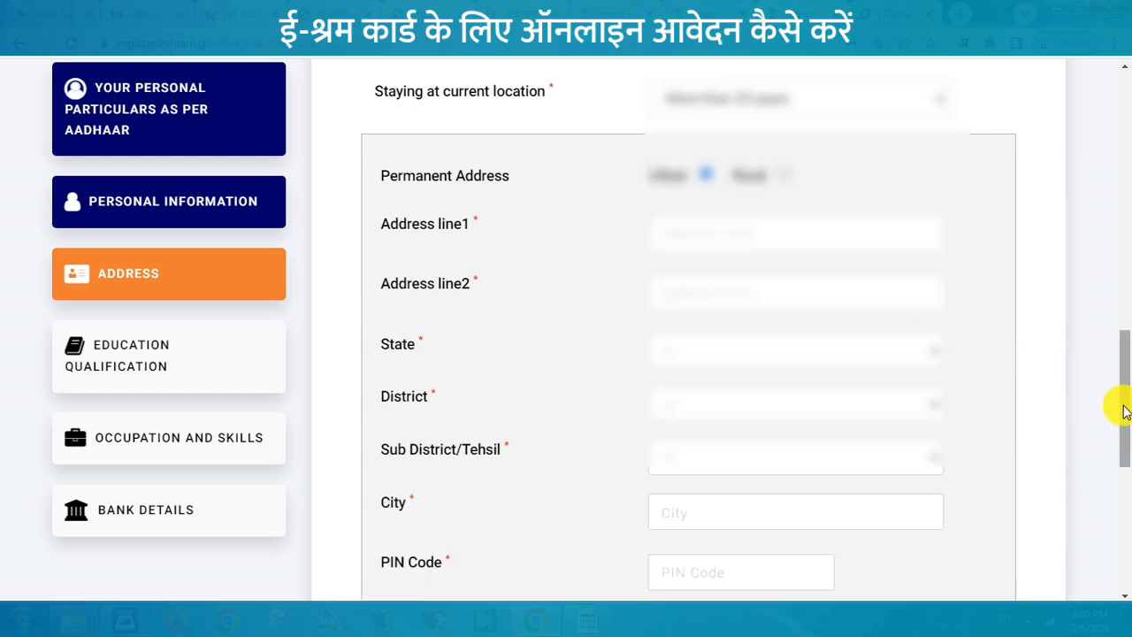
scroll(1124, 405, "down", 2)
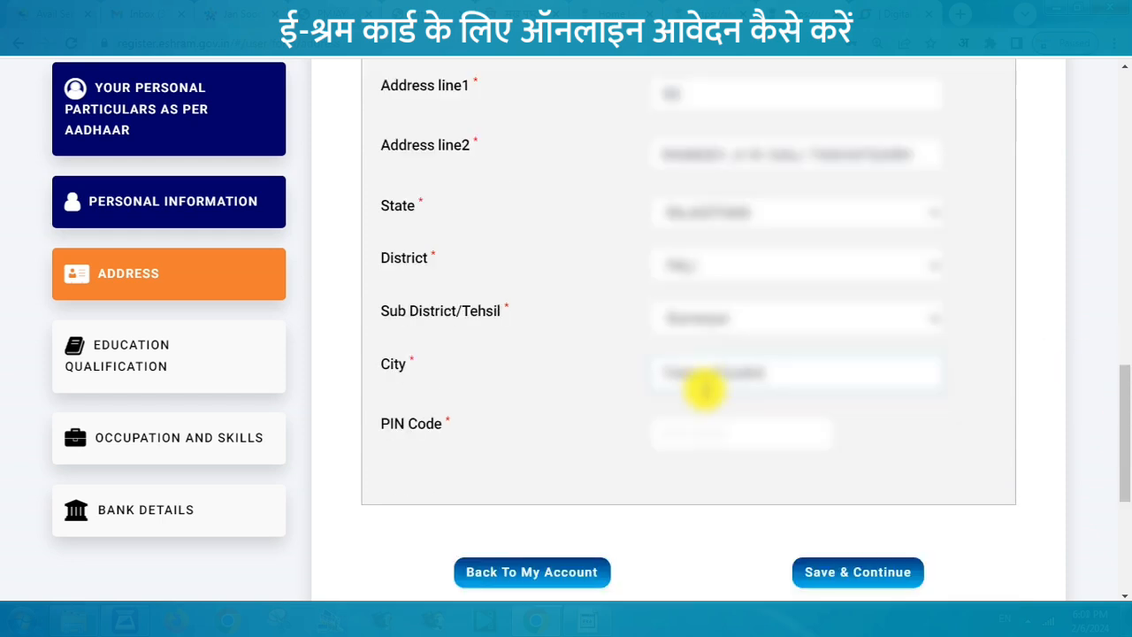
left_click(683, 434)
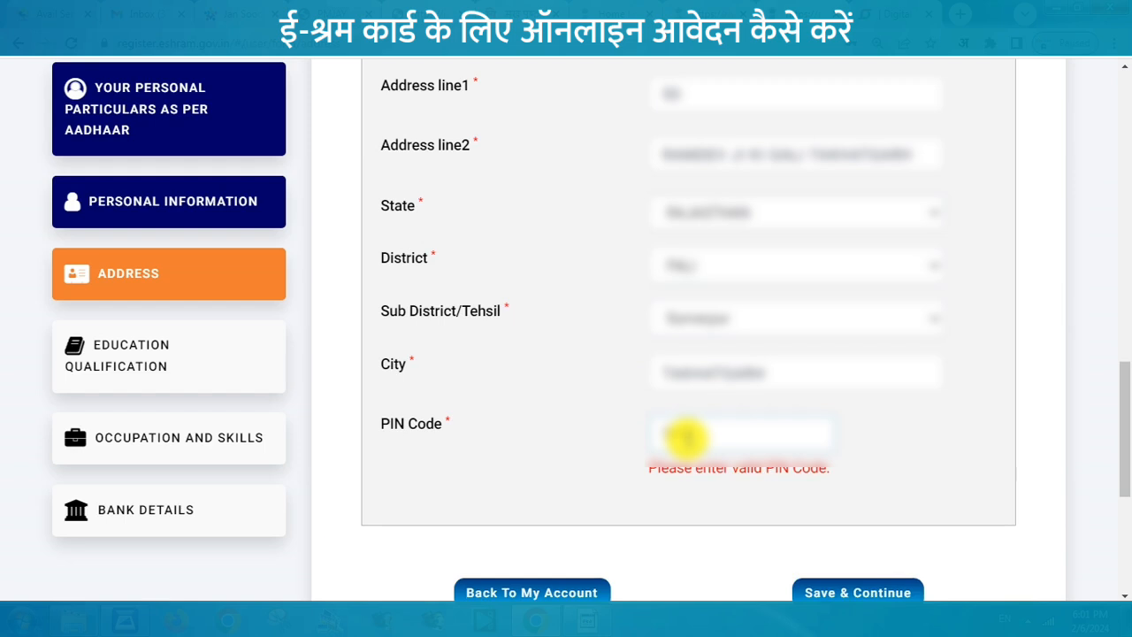
left_click(841, 575)
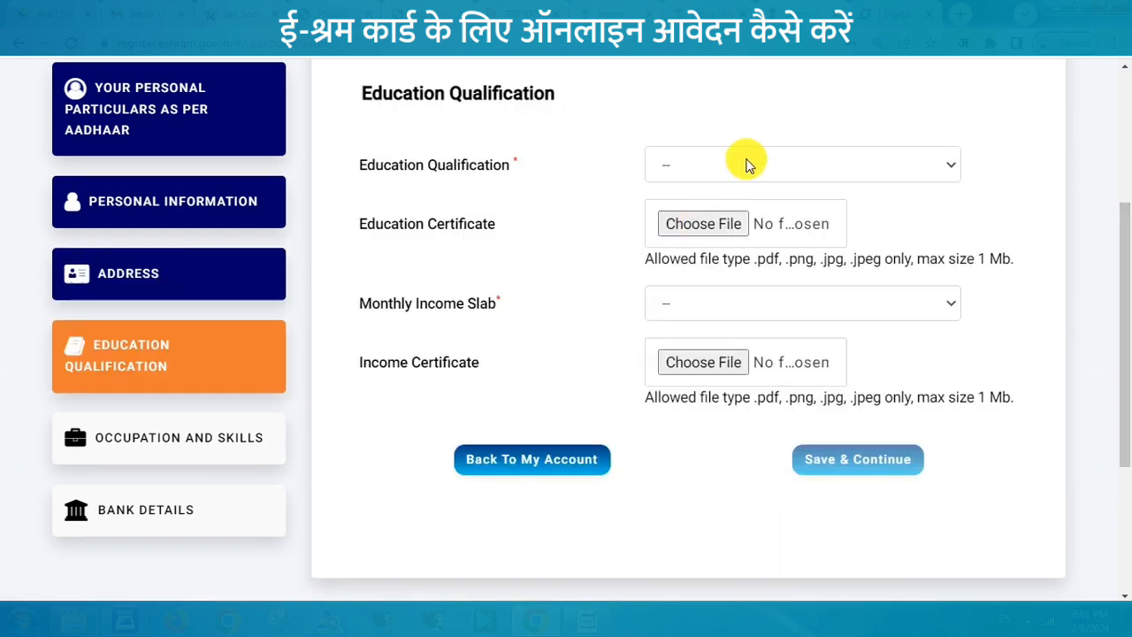
Step: Set education to Middle and monthly income slab to 10000 & Below, then save
left_click(745, 162)
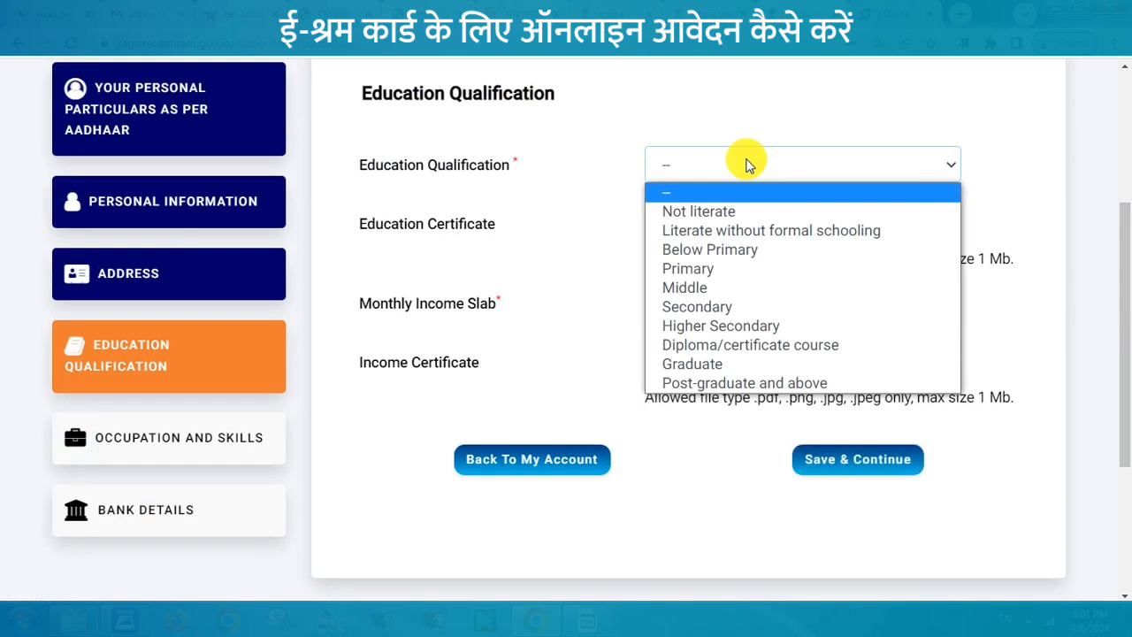
left_click(711, 307)
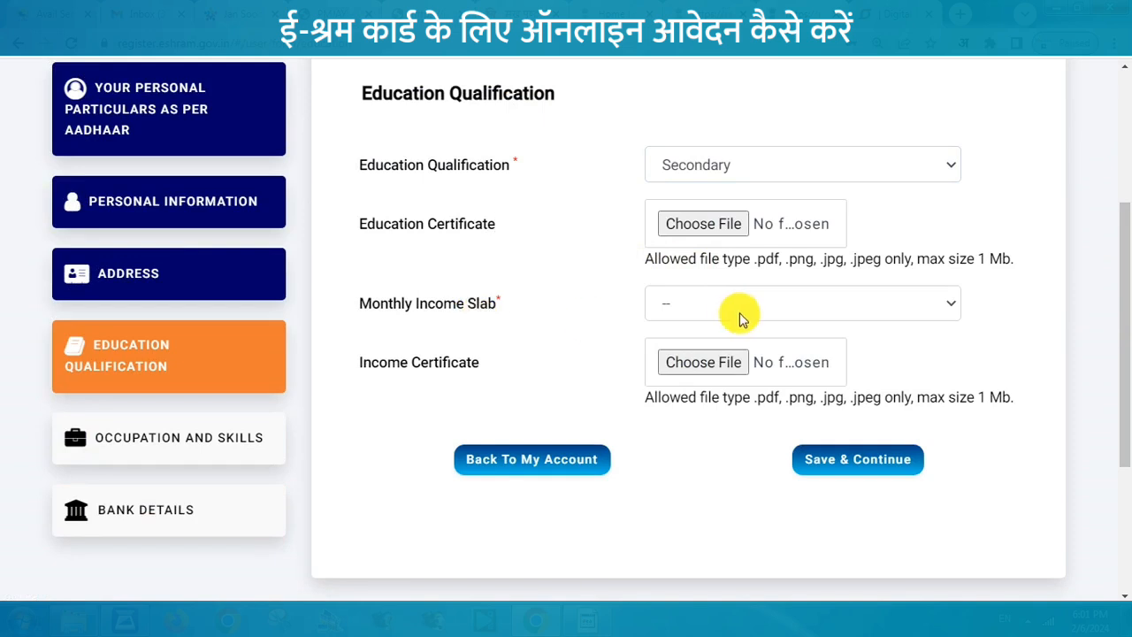
left_click(741, 314)
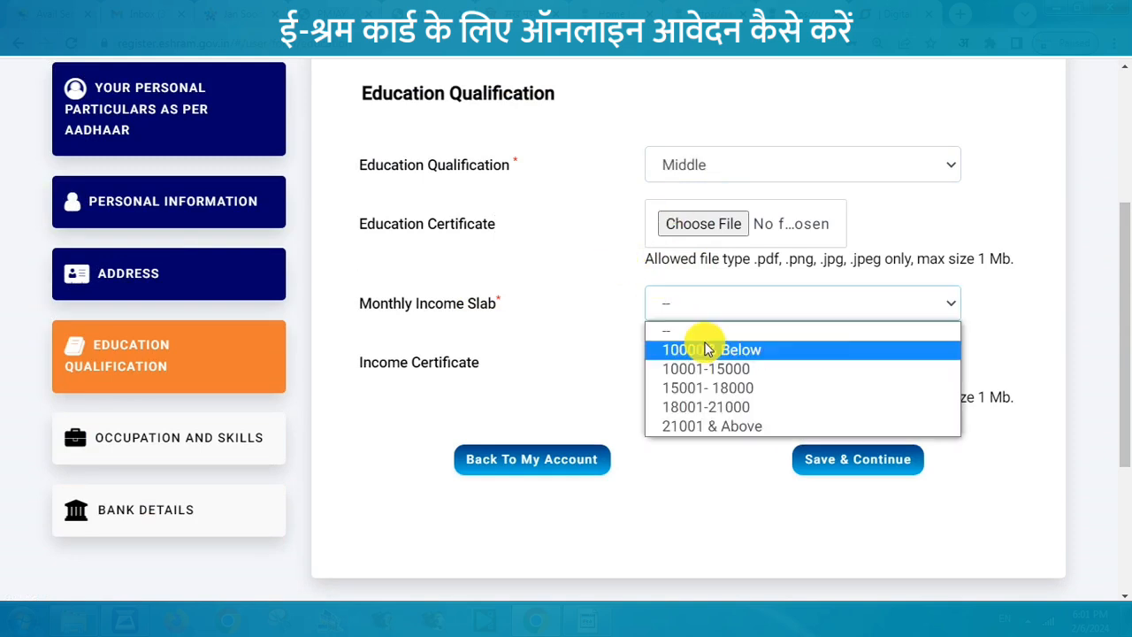
left_click(707, 350)
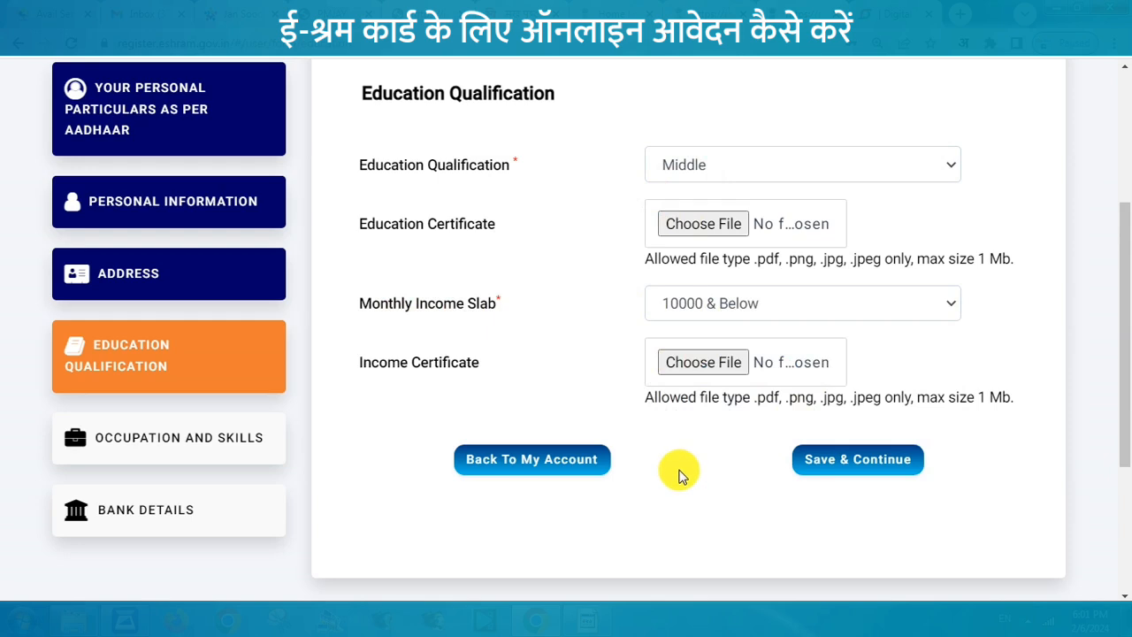
left_click(838, 461)
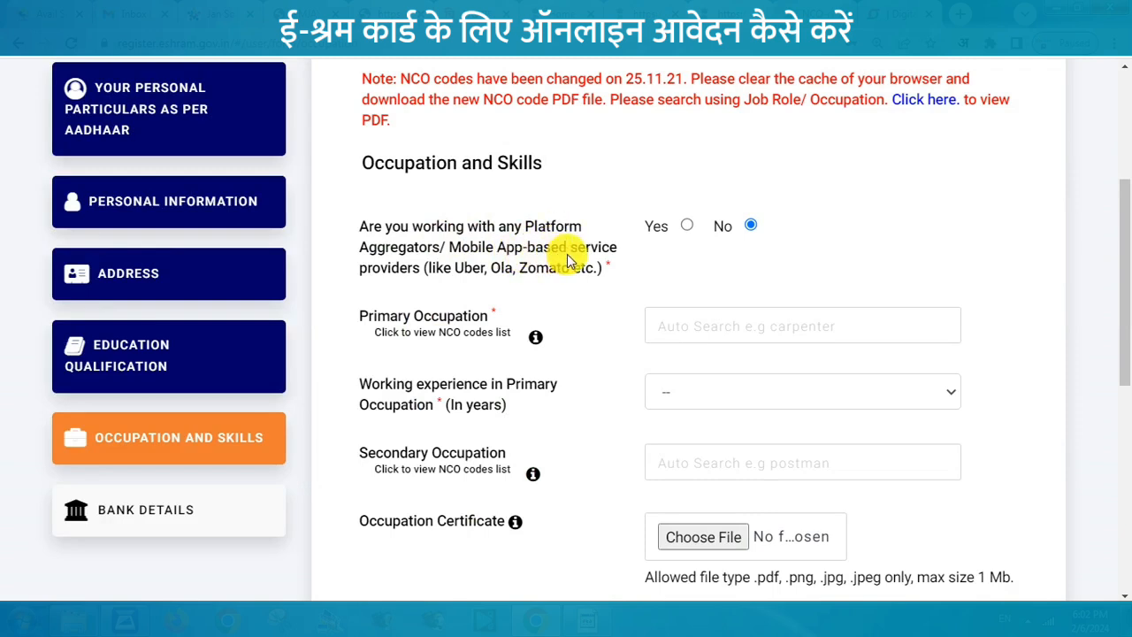
left_click_drag(1123, 311, 1123, 398)
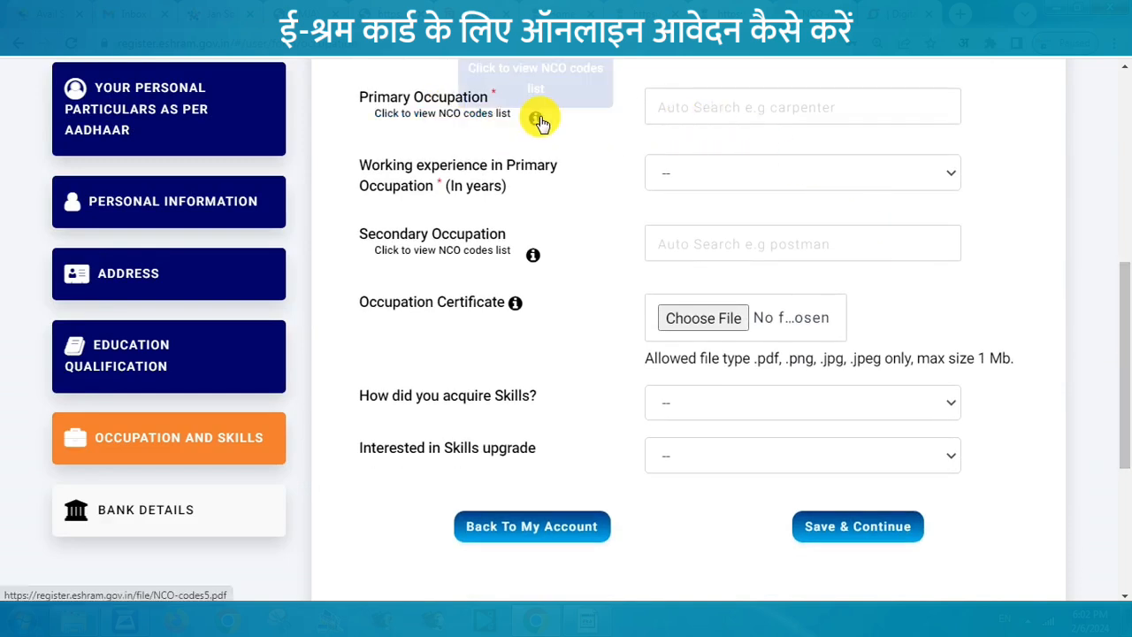
left_click(462, 115)
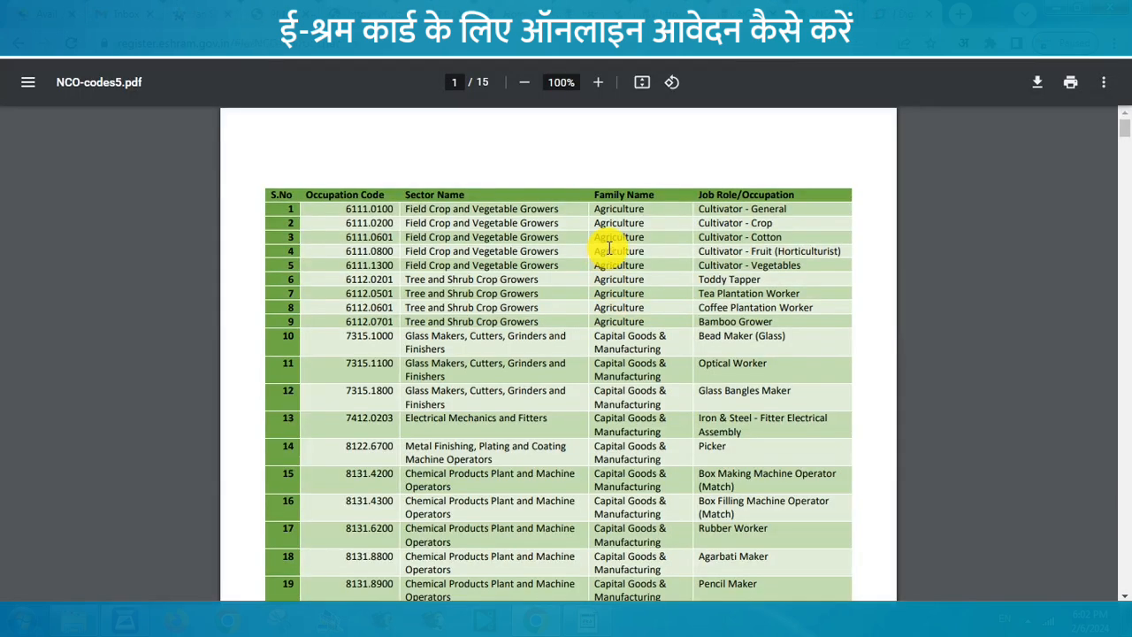
left_click_drag(1122, 133, 1124, 528)
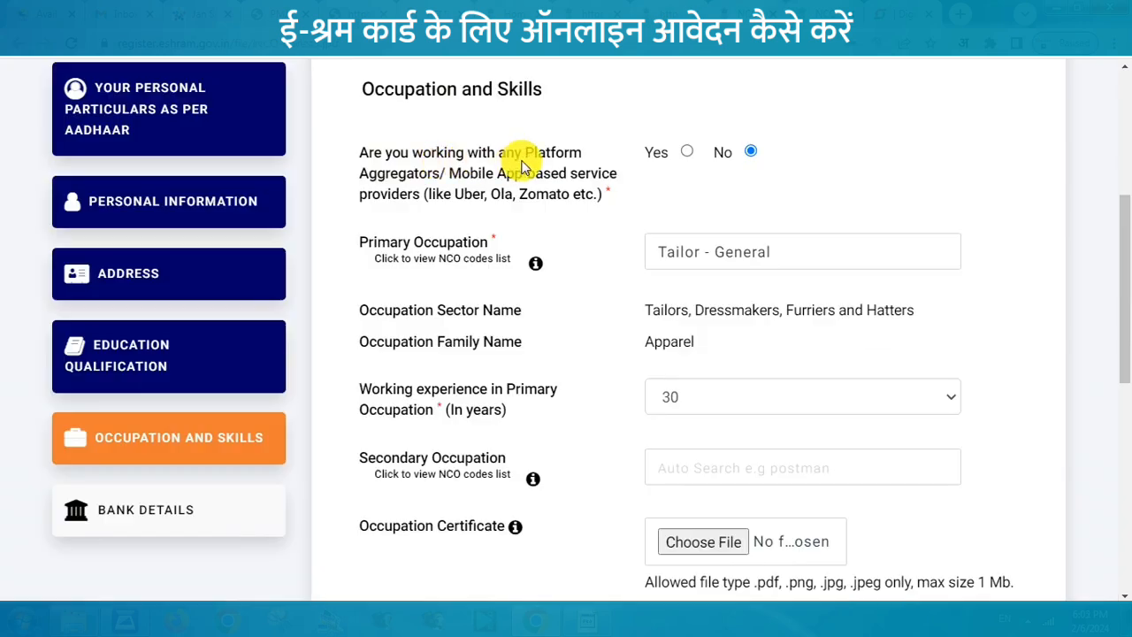
Step: Set the primary occupation to Tailor - General with 30 years' experience
left_click(672, 253)
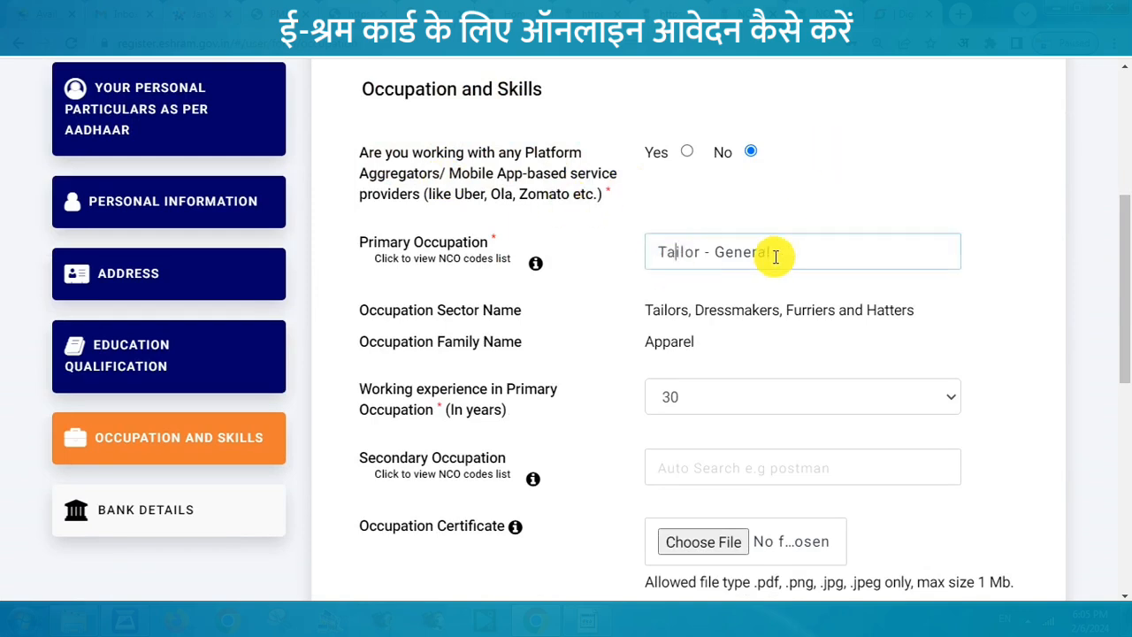
left_click_drag(775, 257, 619, 255)
type("T")
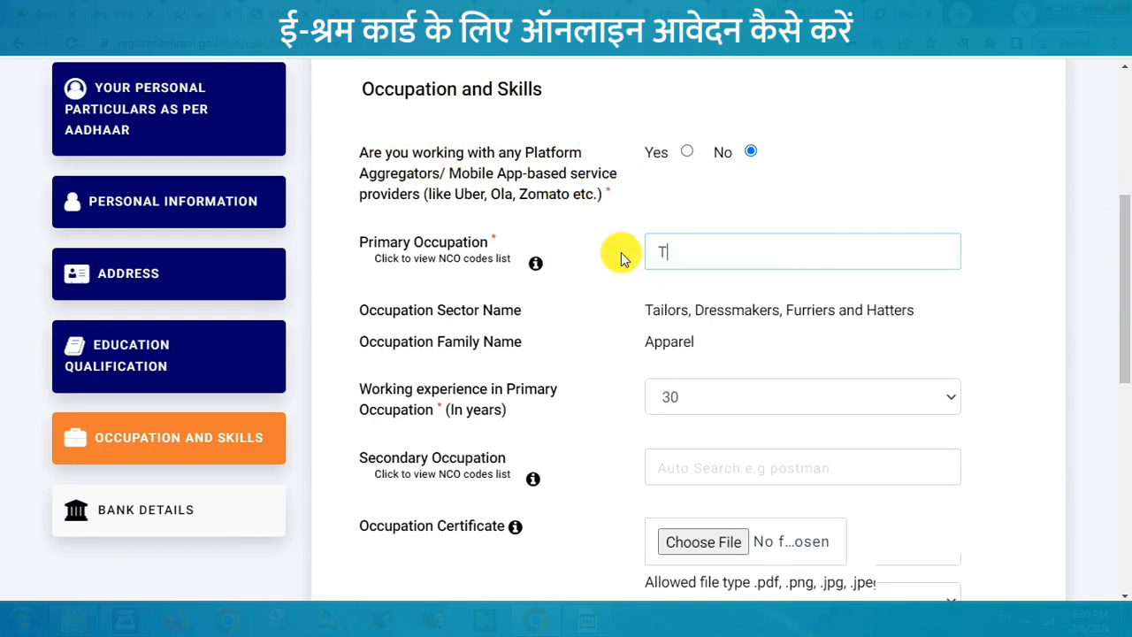
type("AILOR")
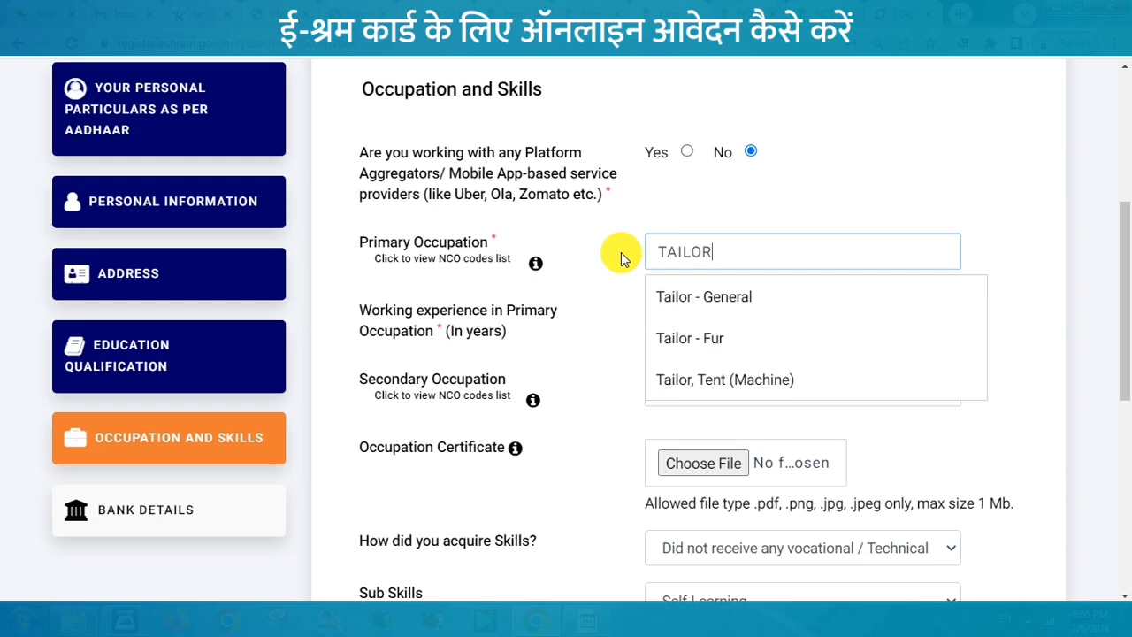
left_click(746, 297)
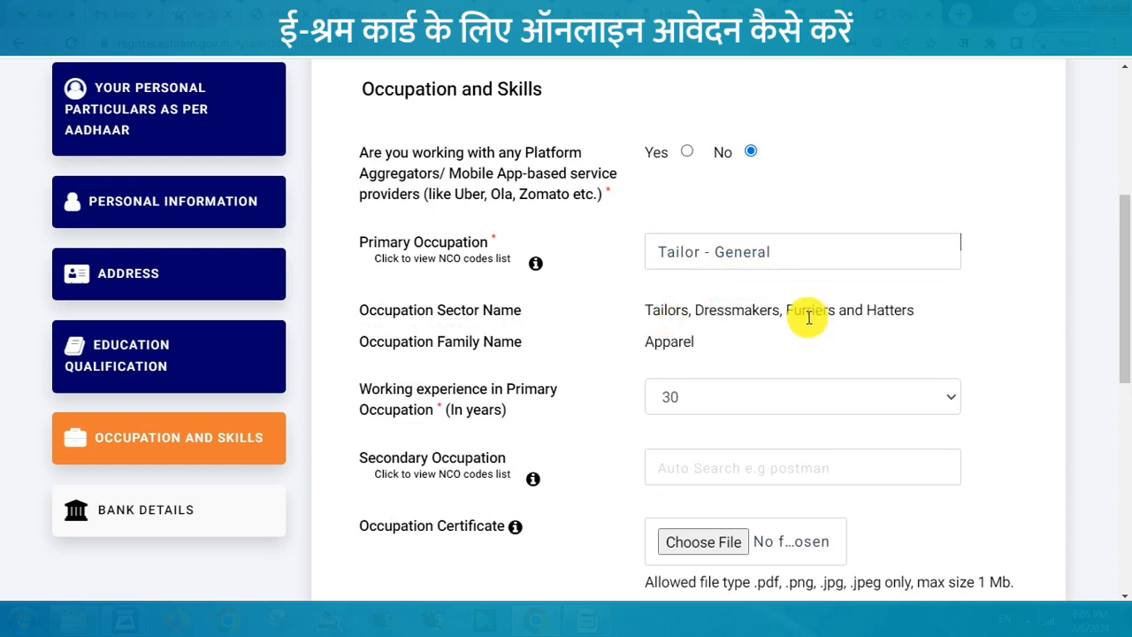
left_click(688, 400)
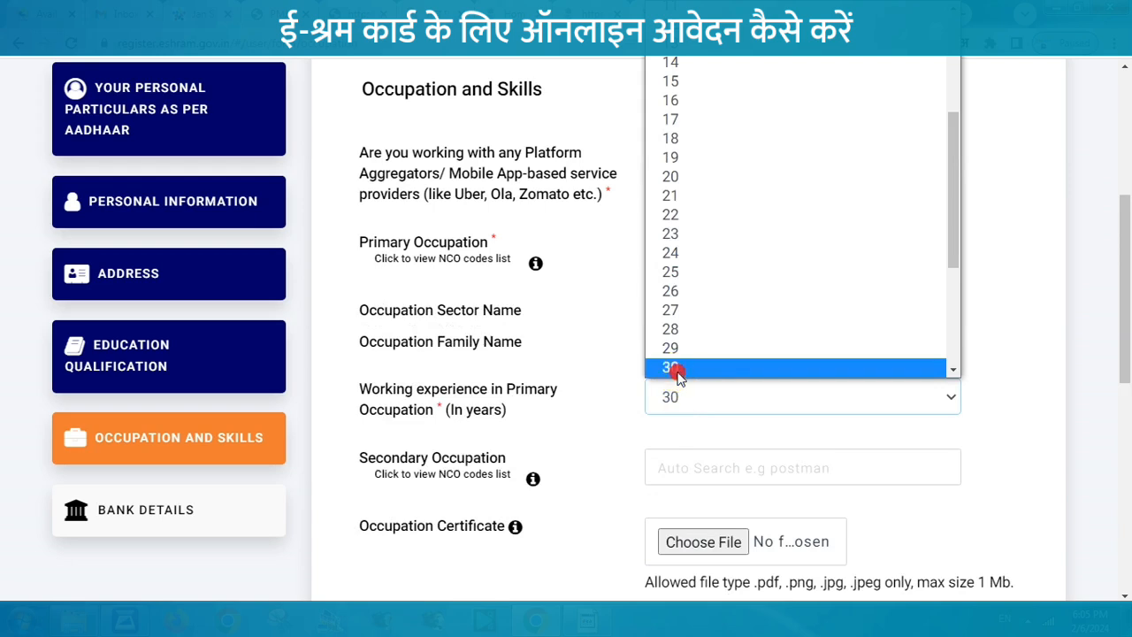
left_click(676, 364)
Step: Mark skills as untrained, Self-Learning, wanting formal technical training, and save
left_click_drag(1124, 346, 1120, 496)
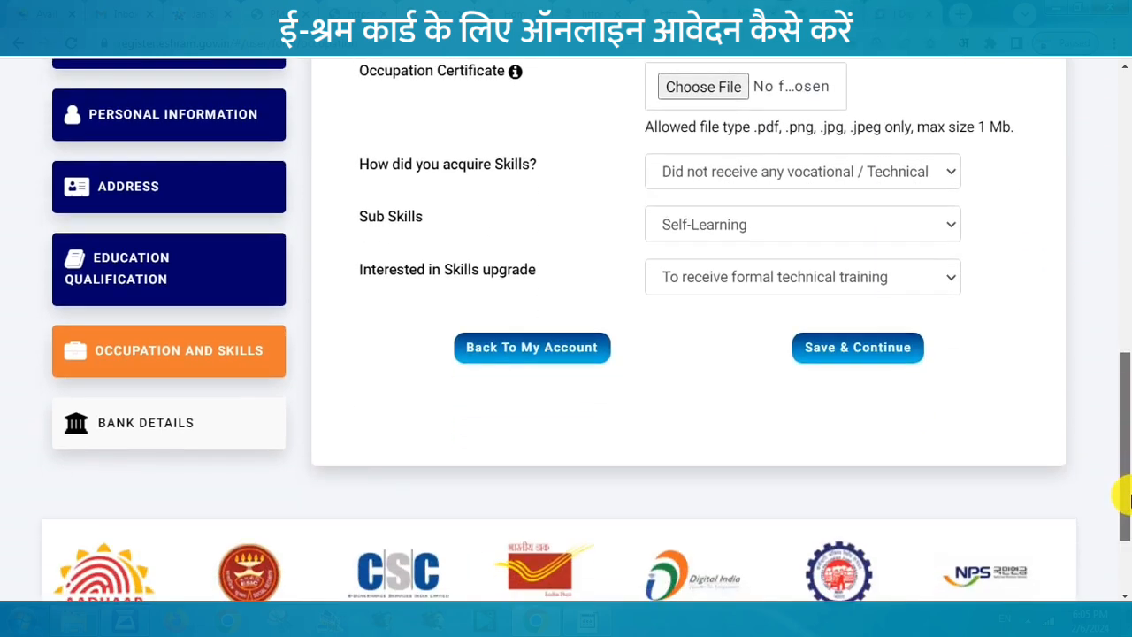
left_click(754, 173)
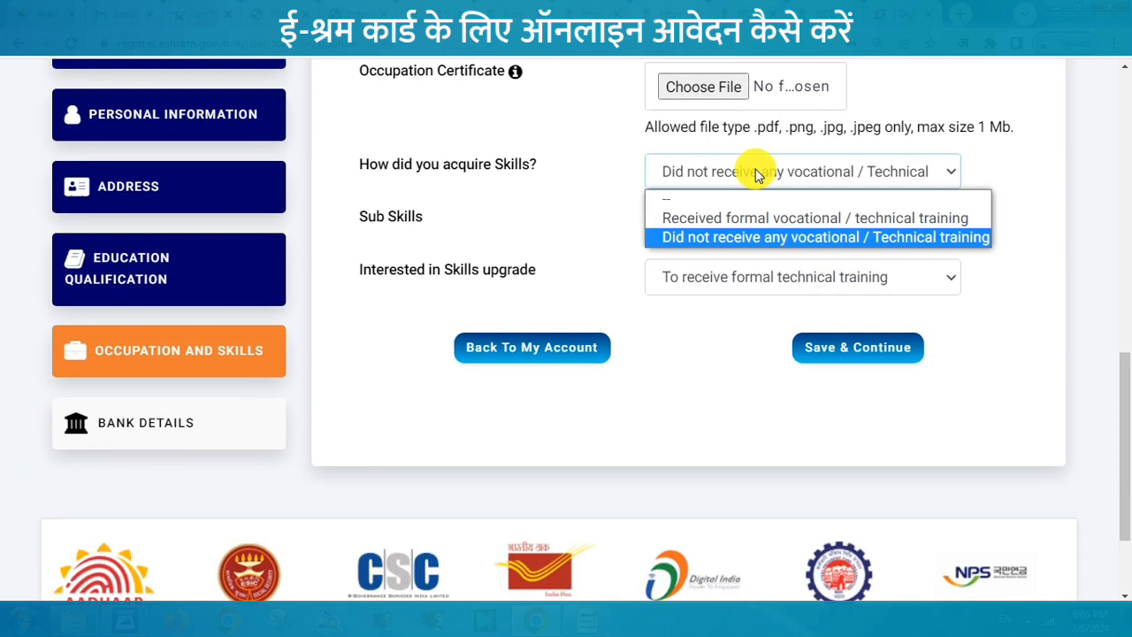
left_click(784, 239)
left_click(712, 224)
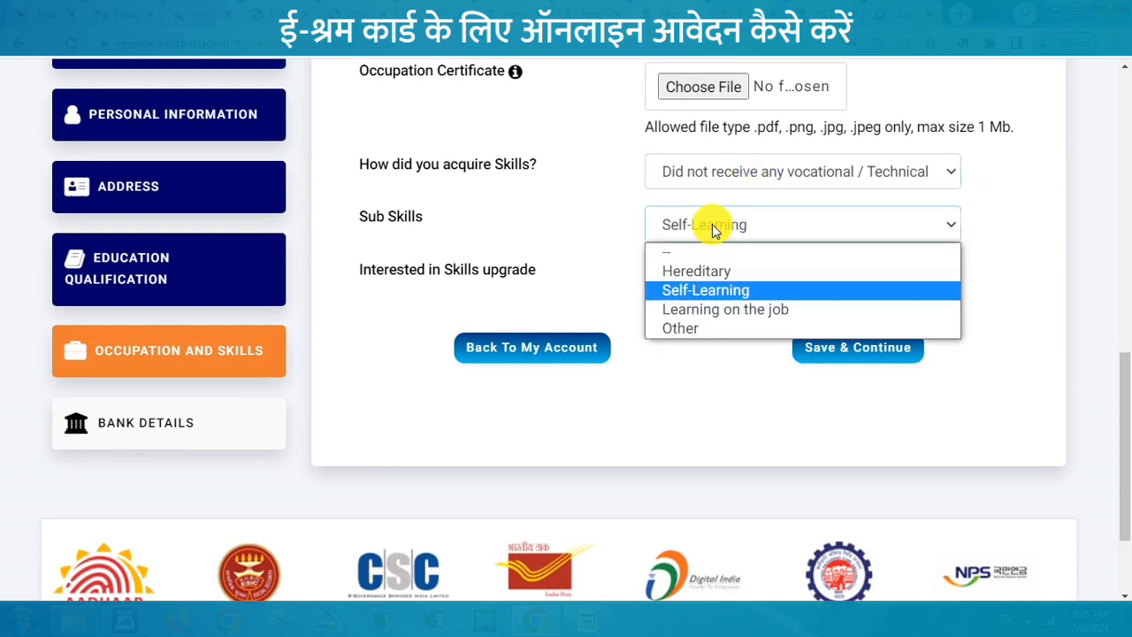
left_click(714, 291)
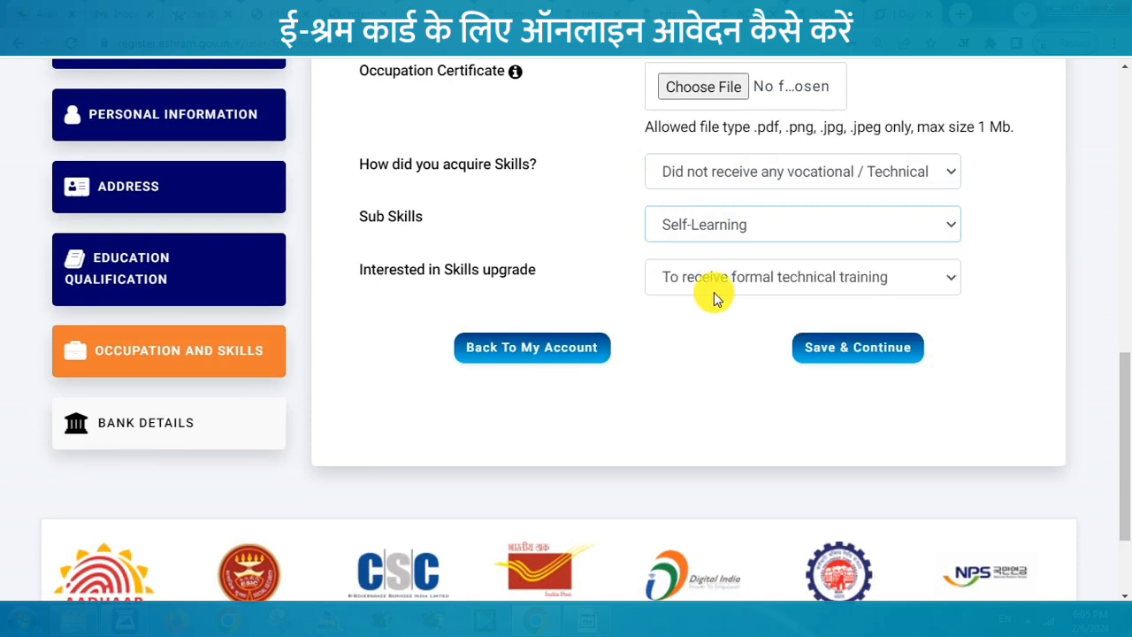
left_click(689, 283)
left_click(714, 321)
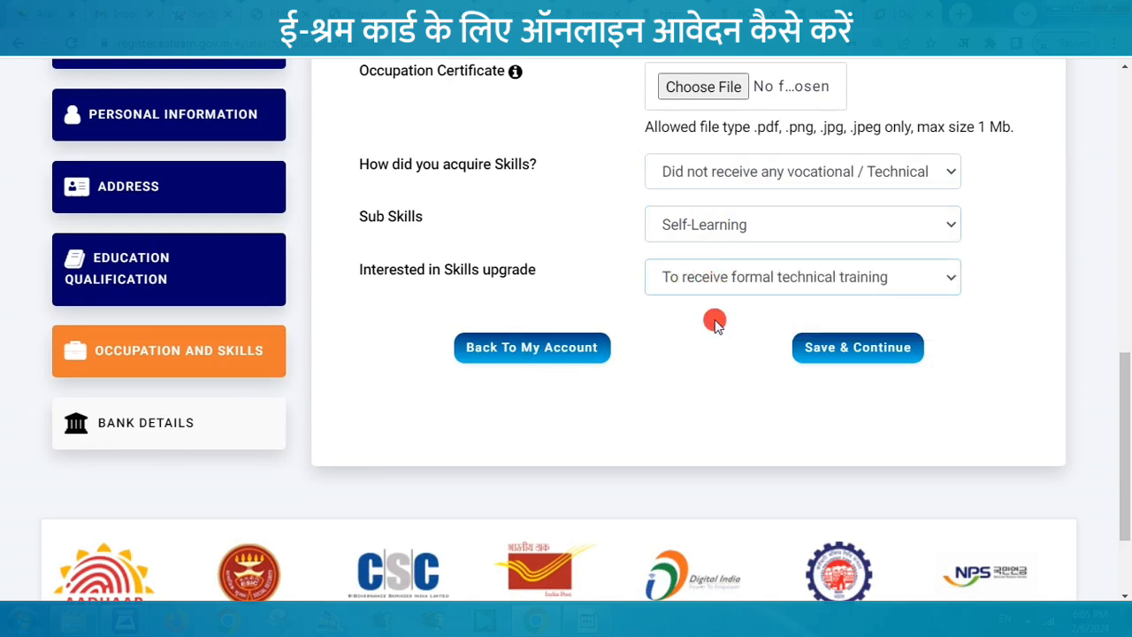
left_click(845, 347)
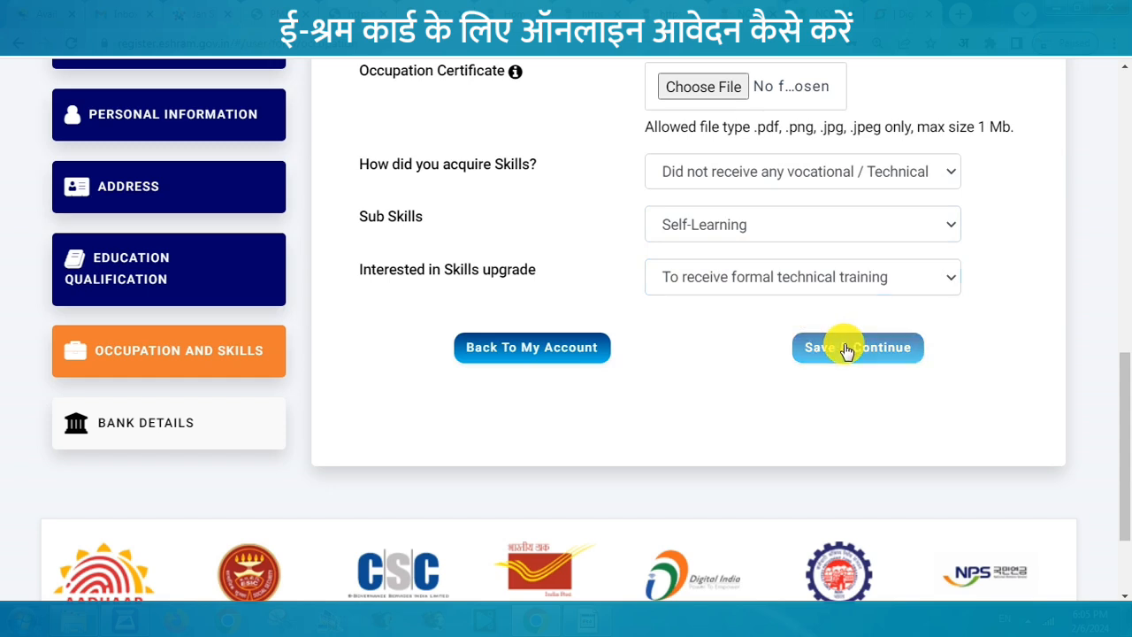
scroll(1061, 345, "down", 4)
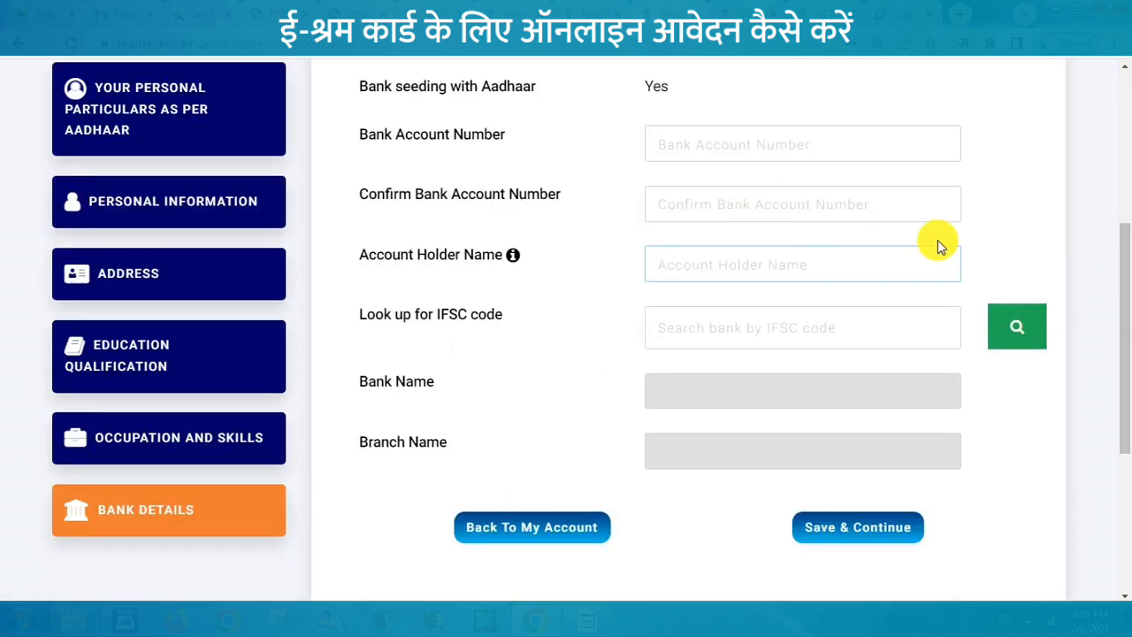
Step: Enter the account number, its confirmation, holder name and IFSC, then fetch the bank branch
left_click(691, 144)
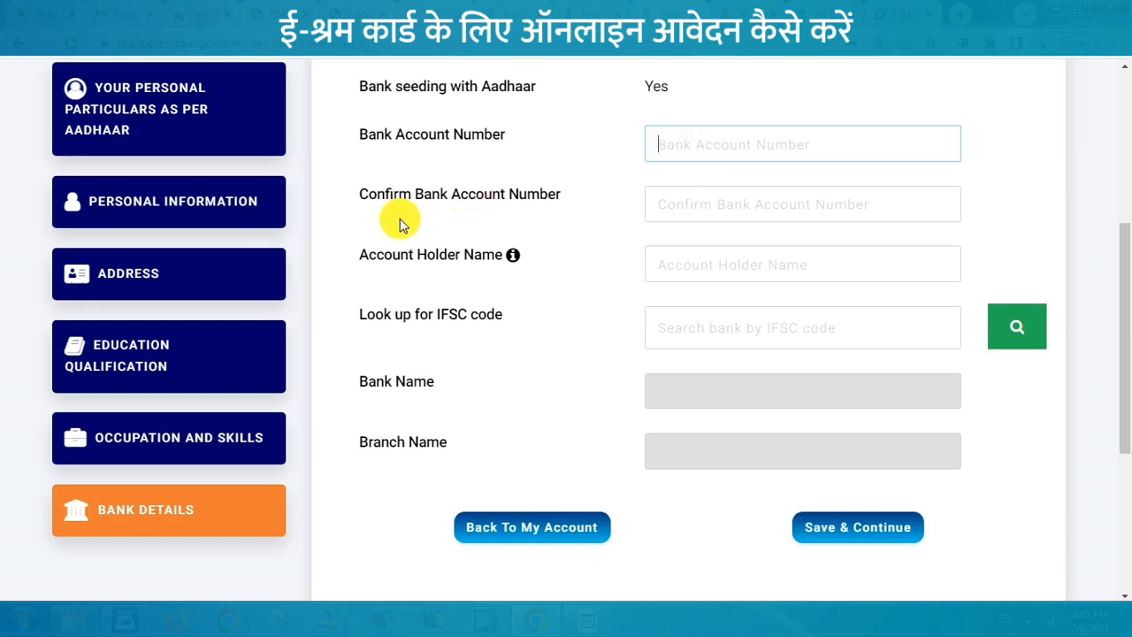
left_click(703, 201)
left_click(687, 262)
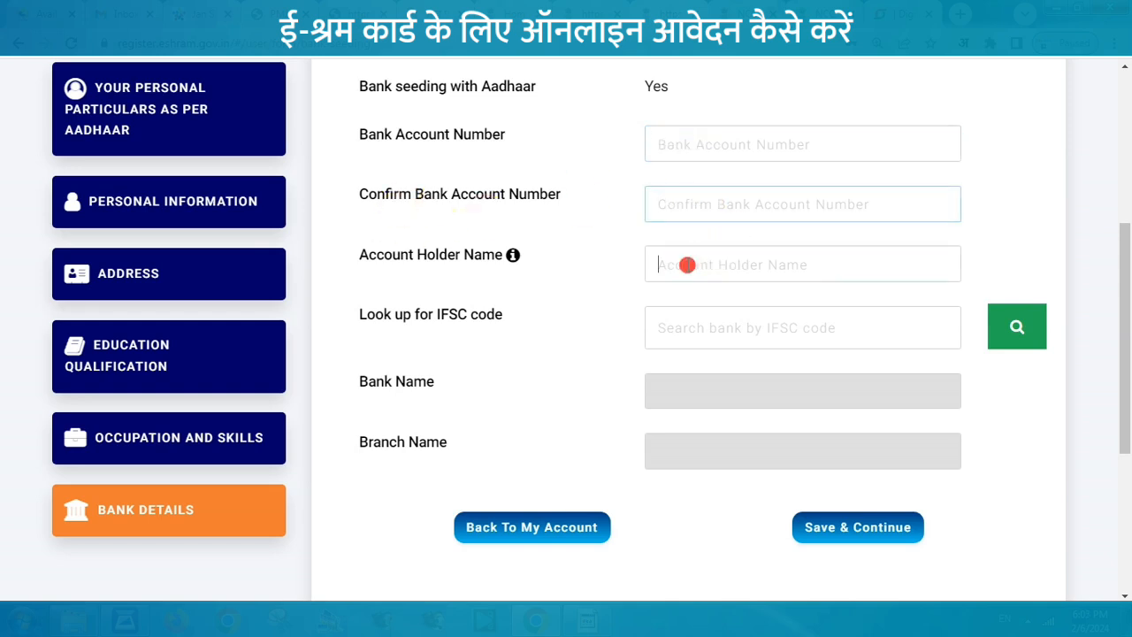
left_click(672, 333)
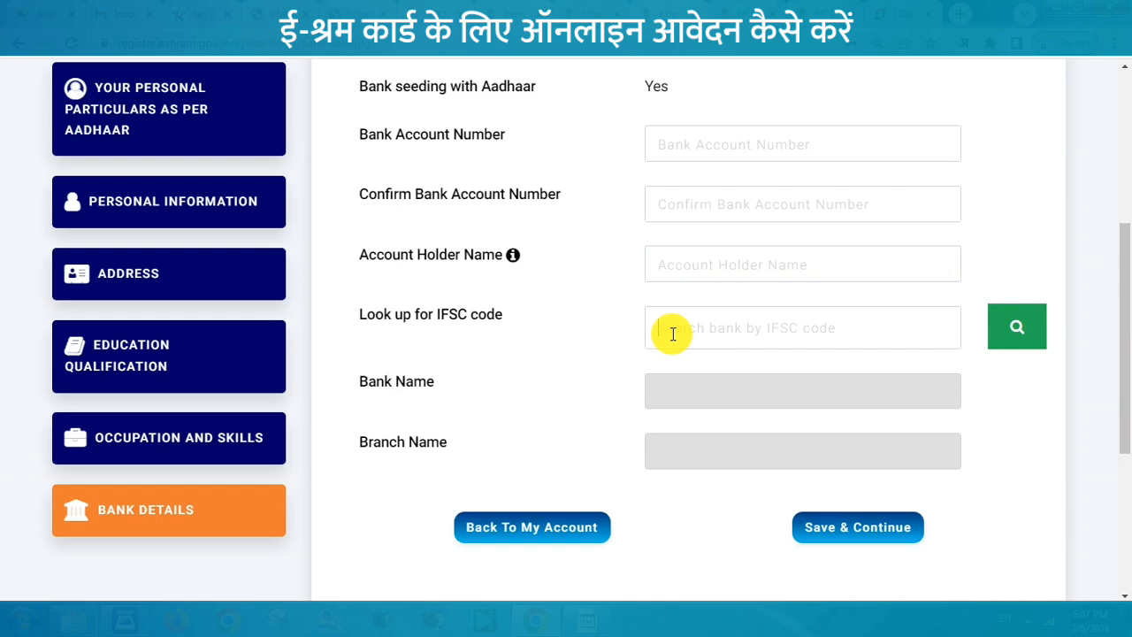
type("S")
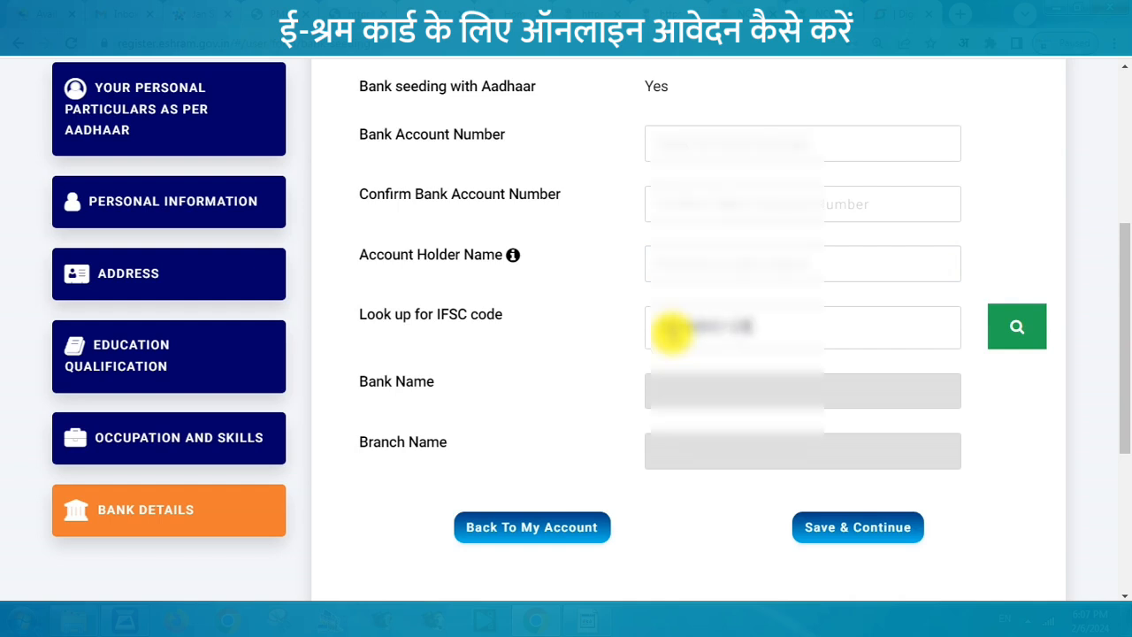
left_click(1016, 338)
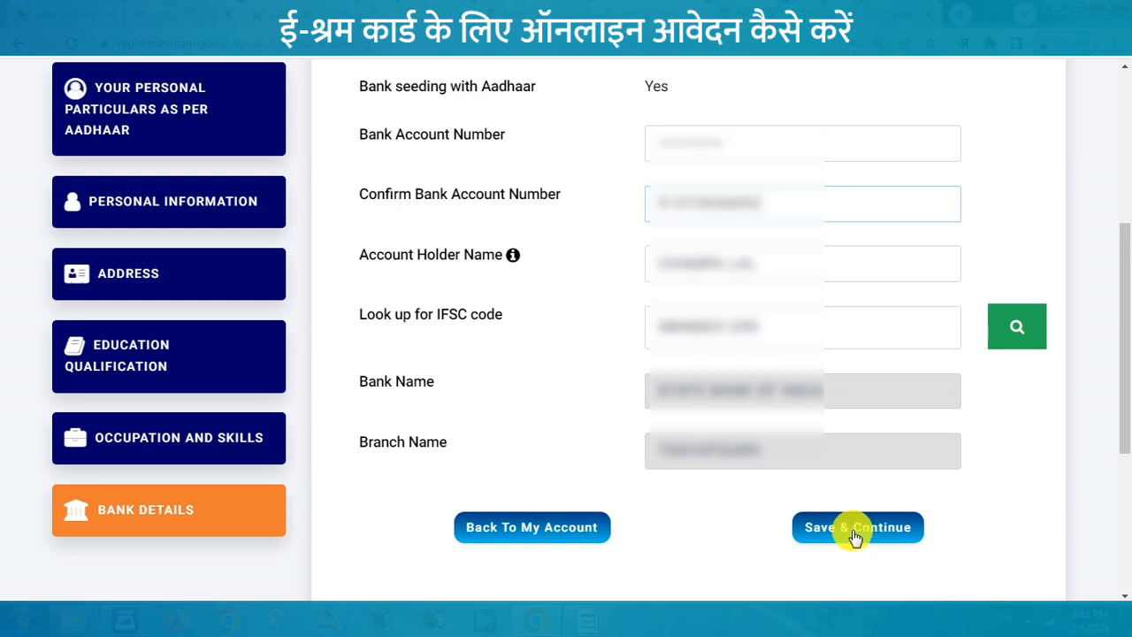
Step: Save bank details, review the preview, accept the undertaking and answer No to NCS
left_click(854, 531)
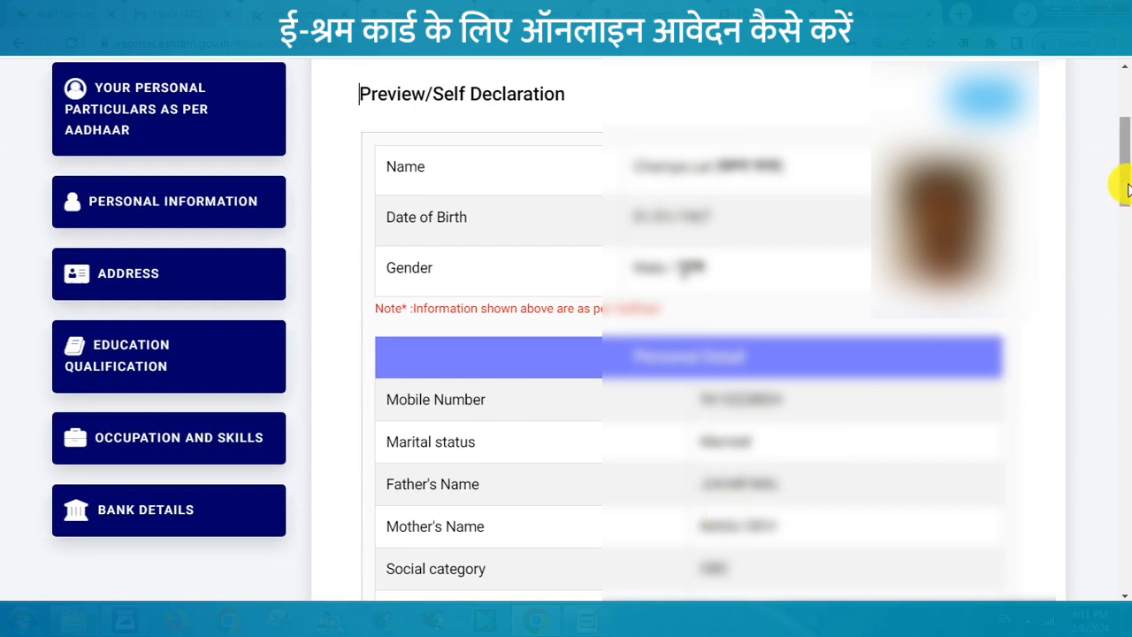
left_click_drag(1125, 189, 1124, 231)
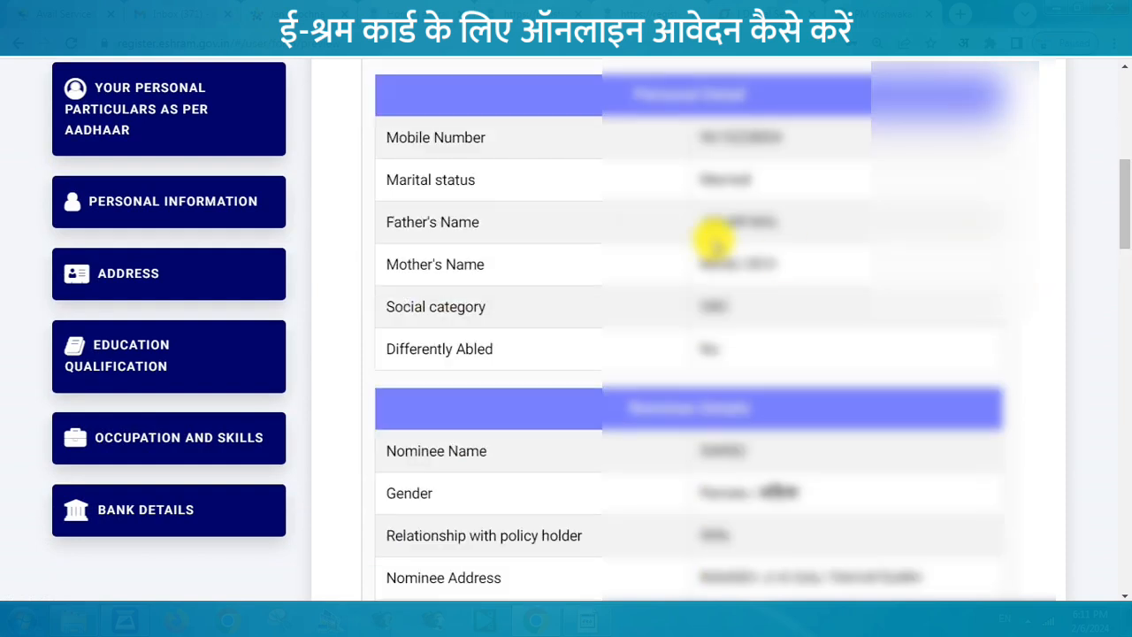
scroll(725, 345, "down", 3)
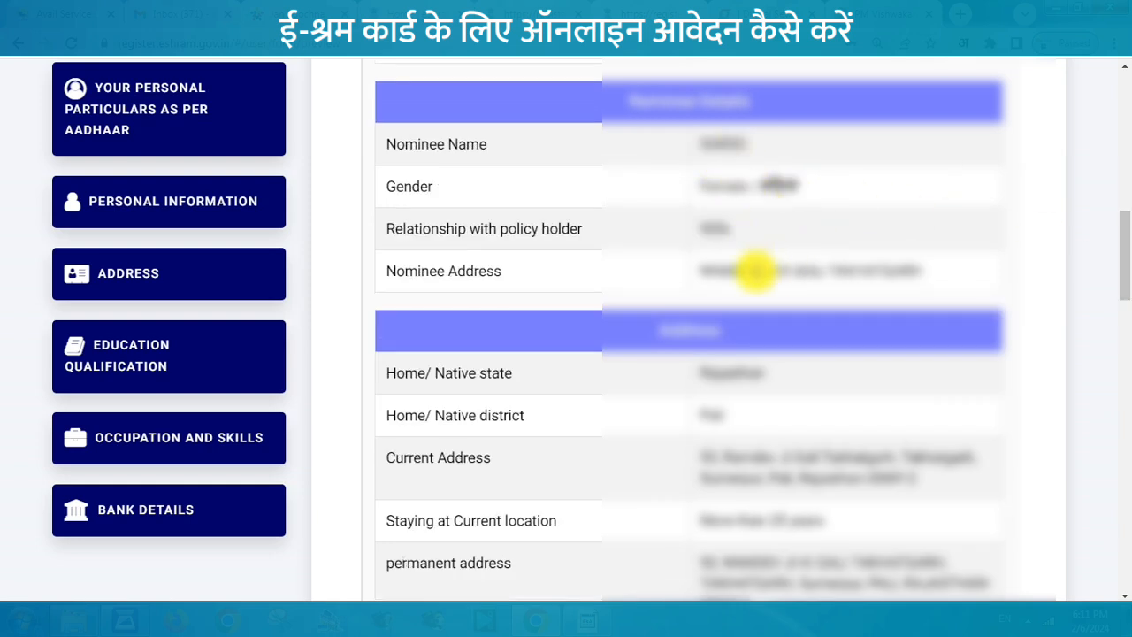
left_click_drag(1125, 283, 1125, 323)
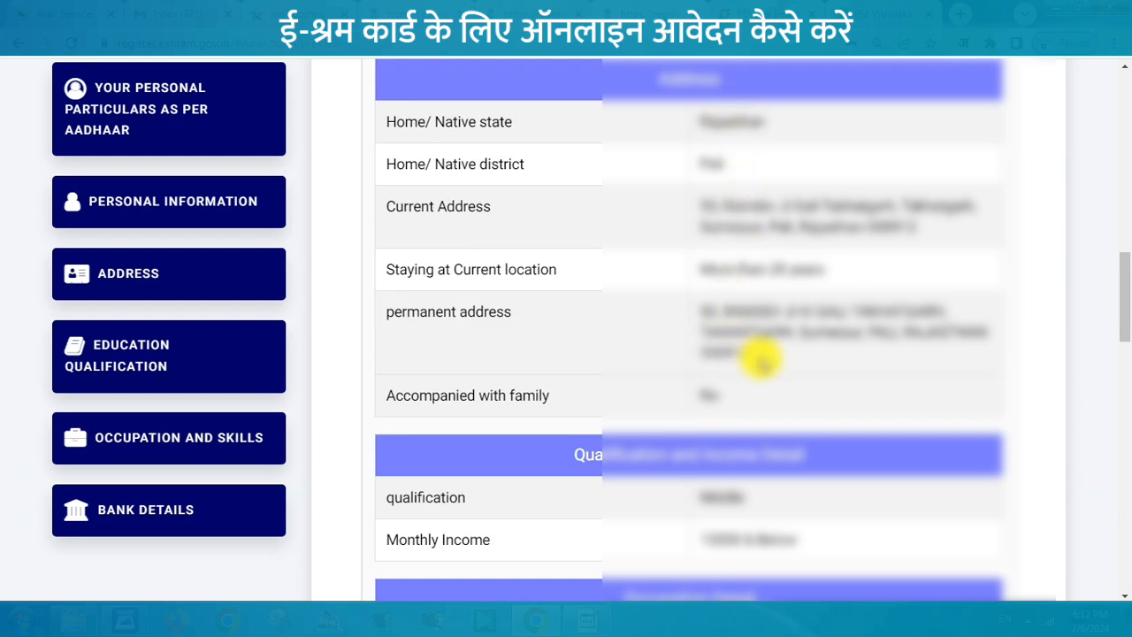
left_click_drag(1121, 324, 1123, 442)
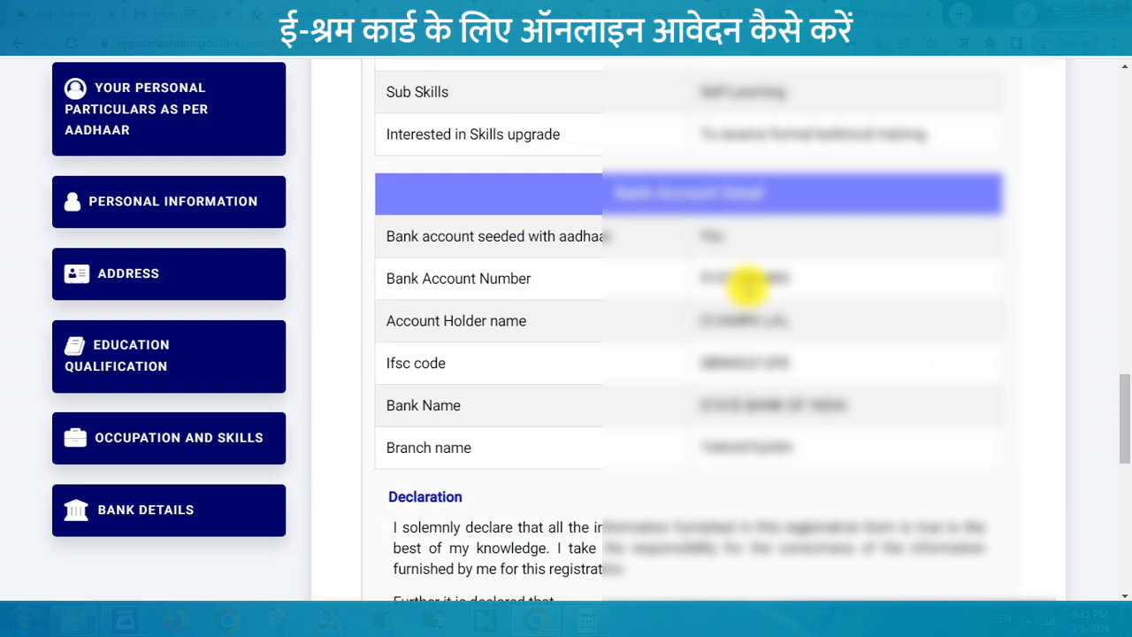
left_click_drag(1125, 409, 1125, 494)
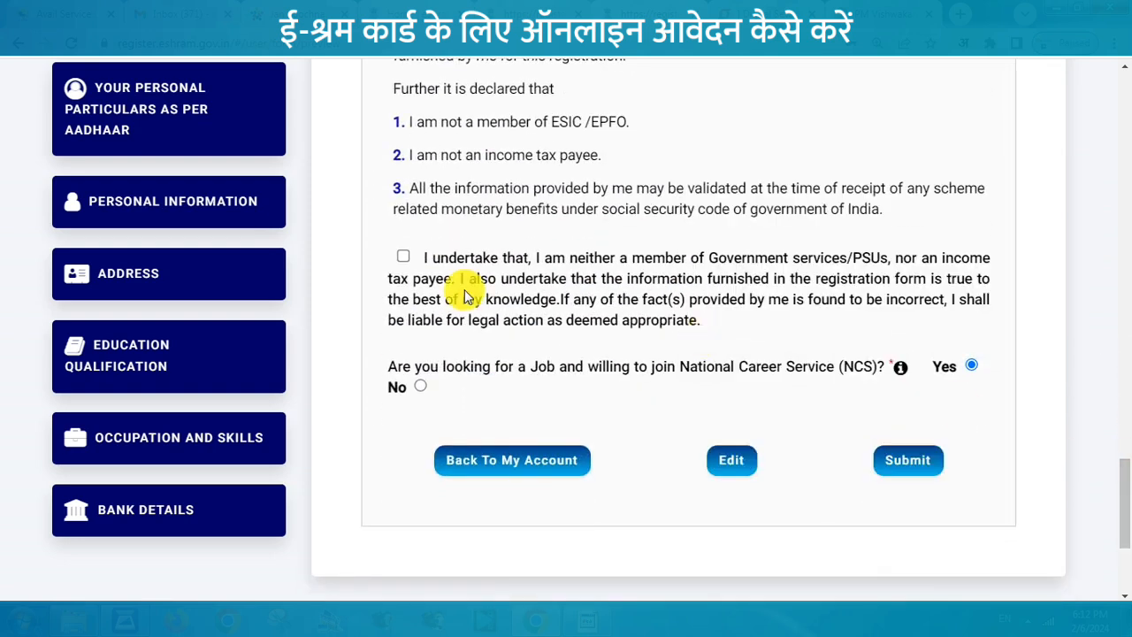
left_click(403, 258)
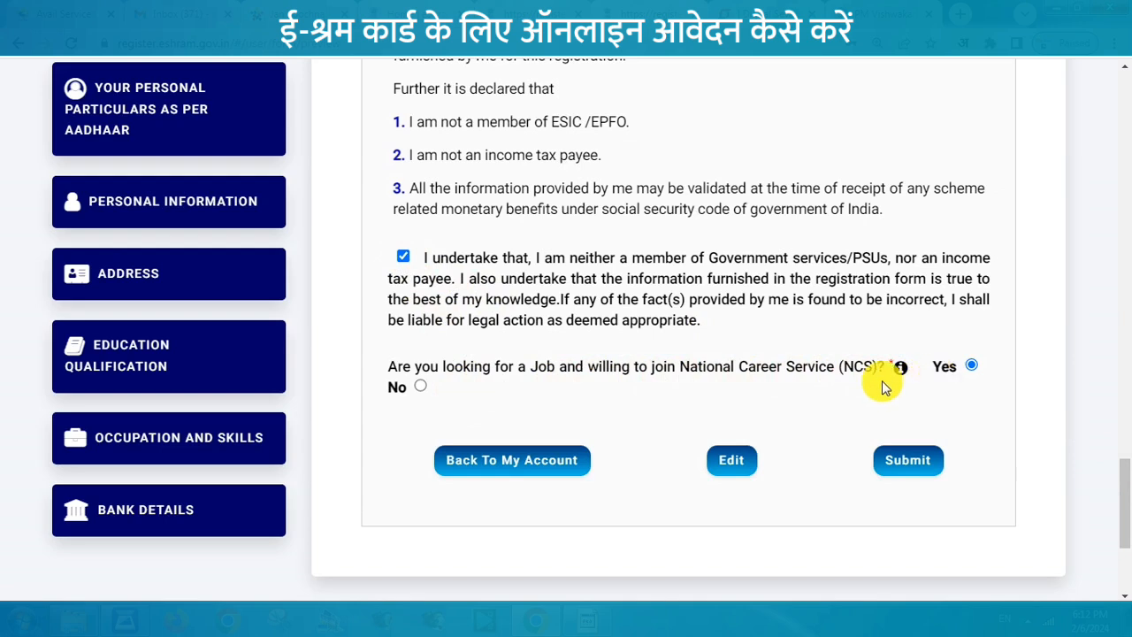
left_click(421, 385)
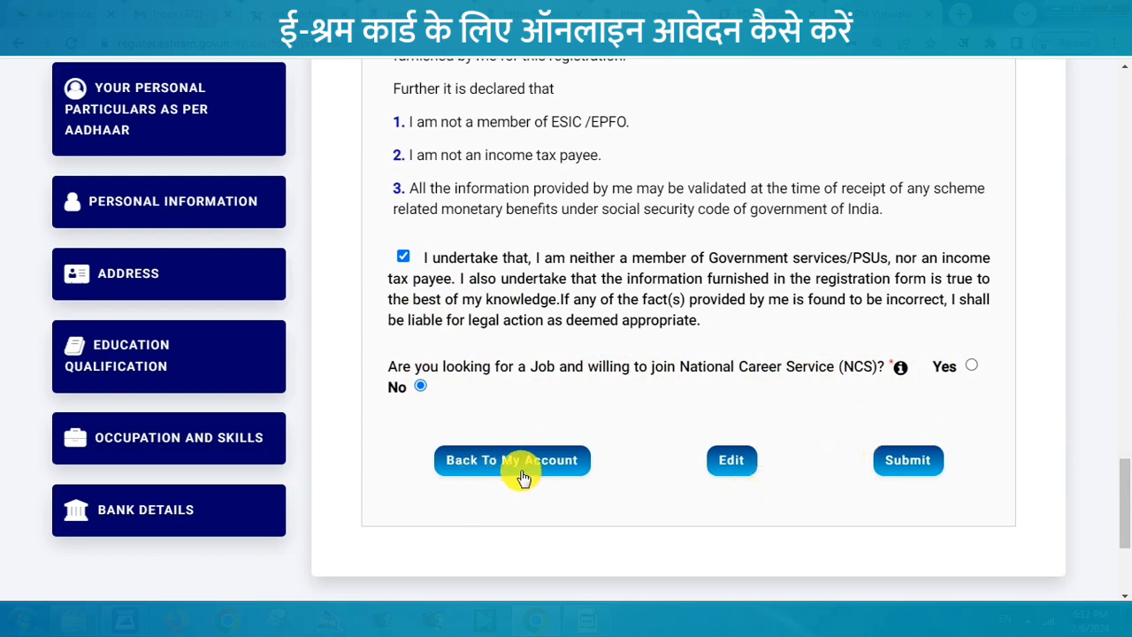
Step: Submit the finished registration, then save the worker's UAN card from the welcome page as uan-card.pdf
left_click(911, 461)
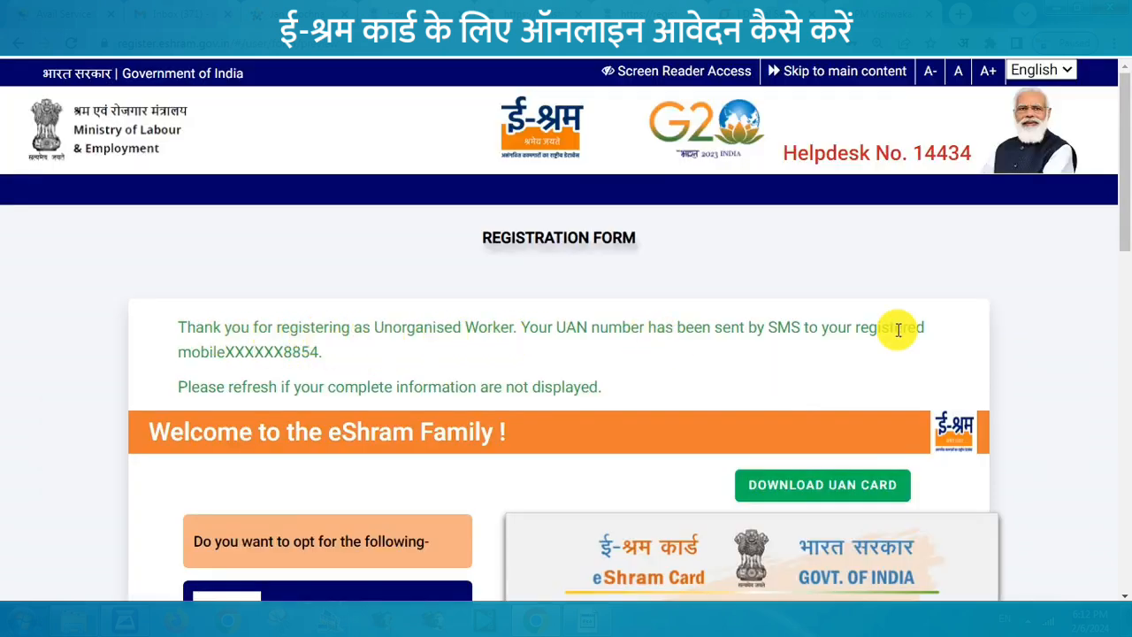
left_click_drag(1122, 238, 1125, 376)
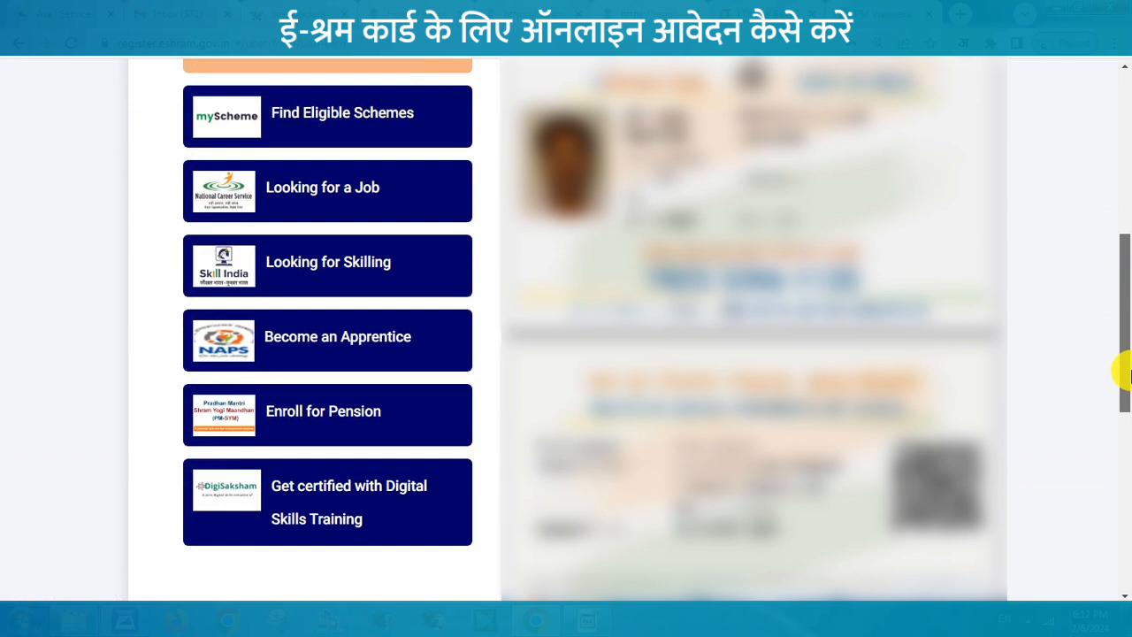
left_click_drag(1125, 376, 1125, 377)
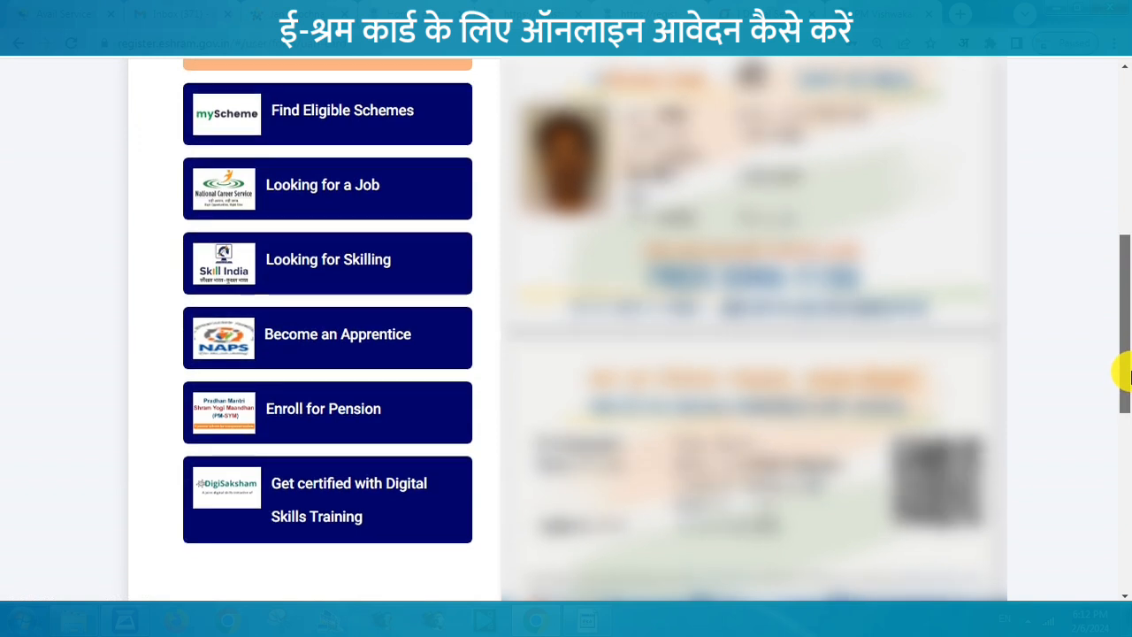
left_click_drag(1125, 376, 1125, 337)
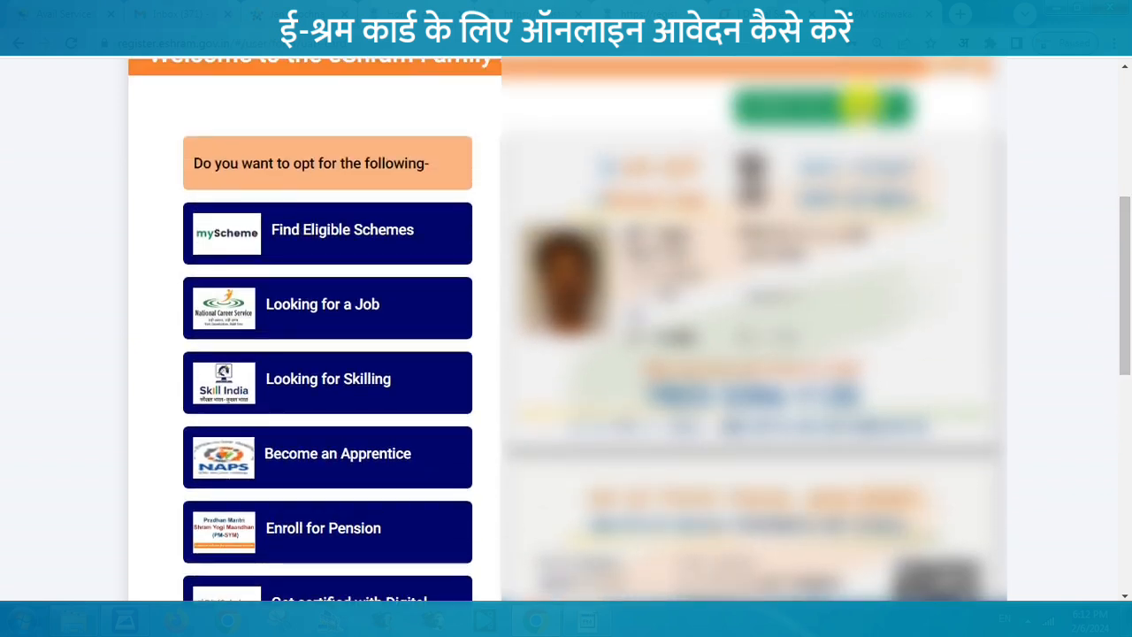
left_click(861, 105)
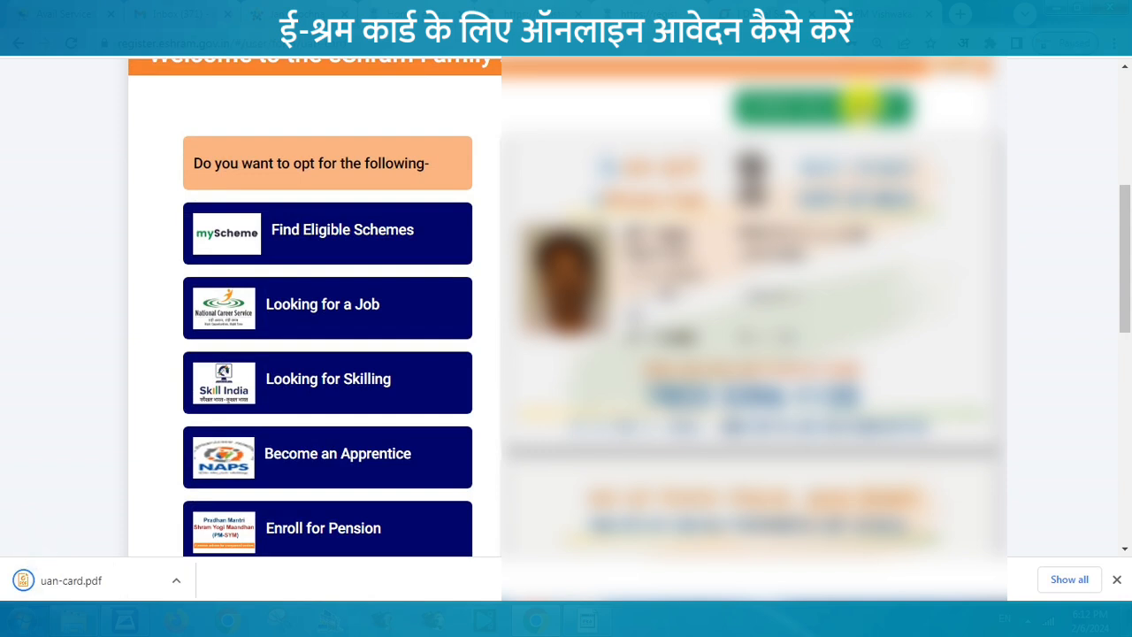